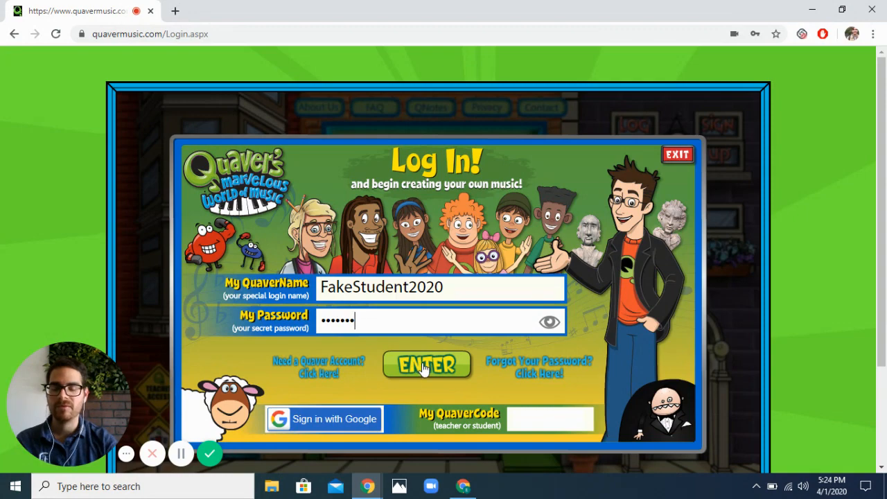
- Log in to the student account and open the assignments of the second listed music class
left_click(424, 367)
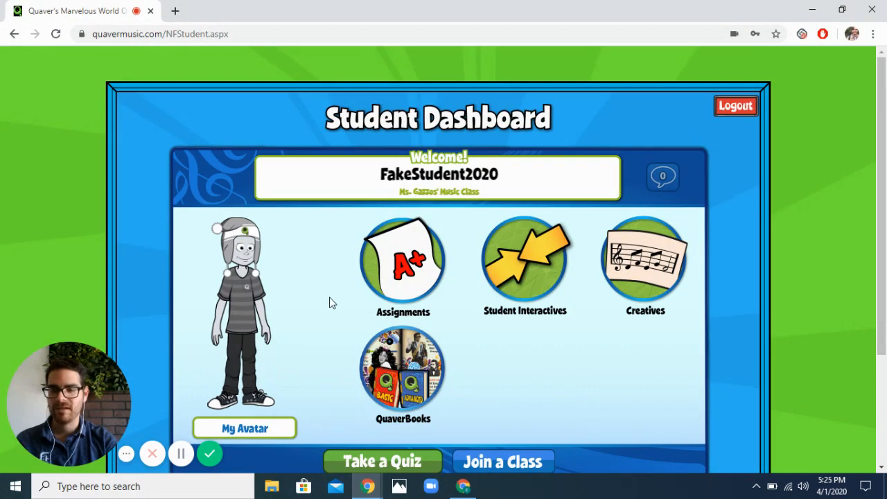
left_click(425, 259)
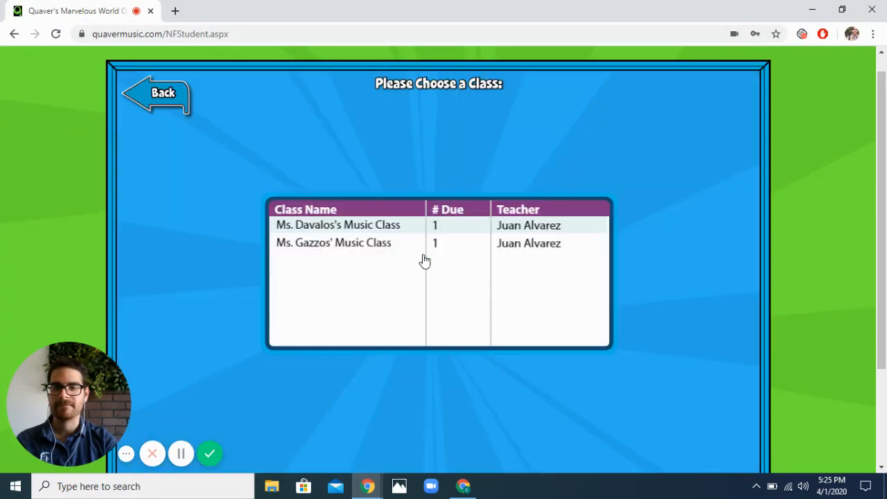
left_click(382, 248)
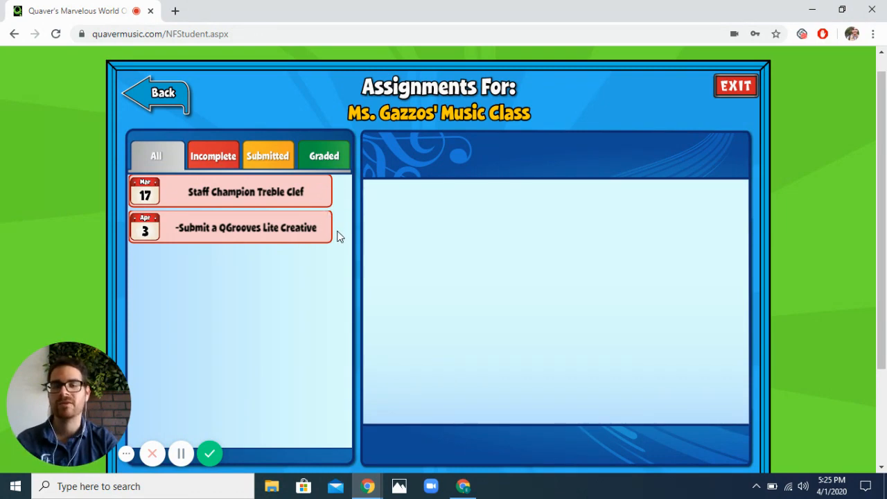
- Review the incomplete, submitted and graded assignments, ending on the list of all assignments
left_click(217, 154)
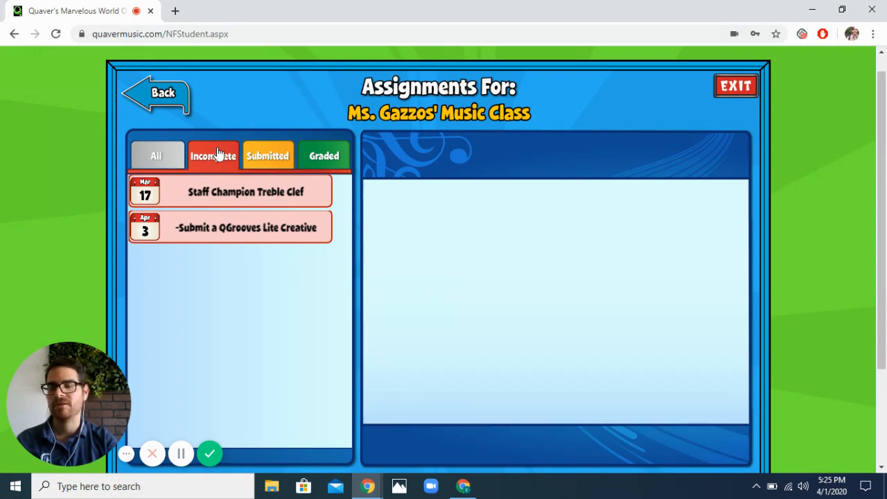
left_click(257, 158)
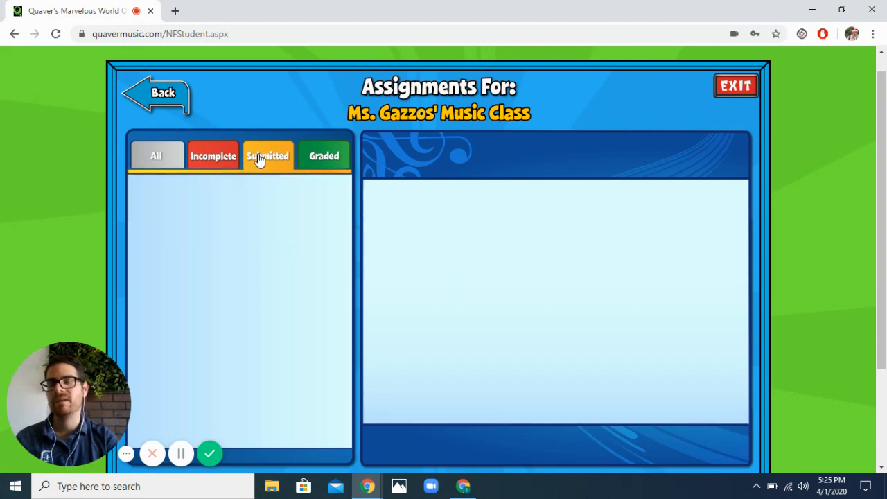
left_click(314, 163)
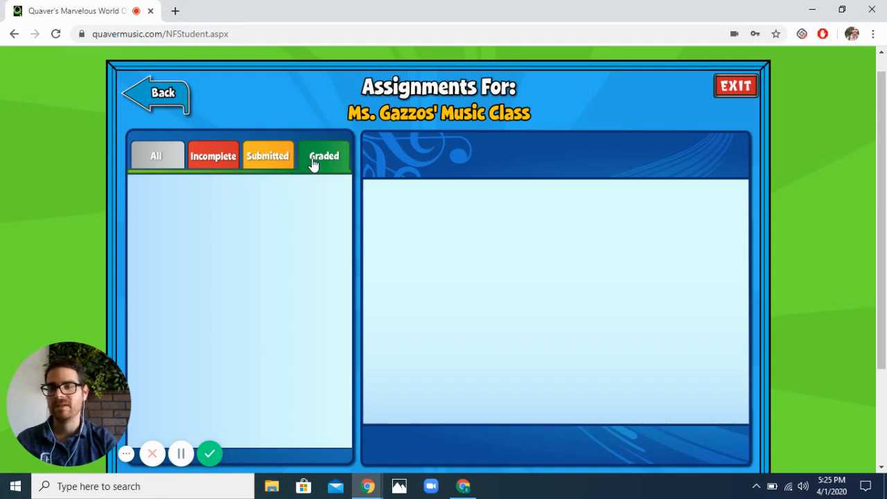
left_click(163, 167)
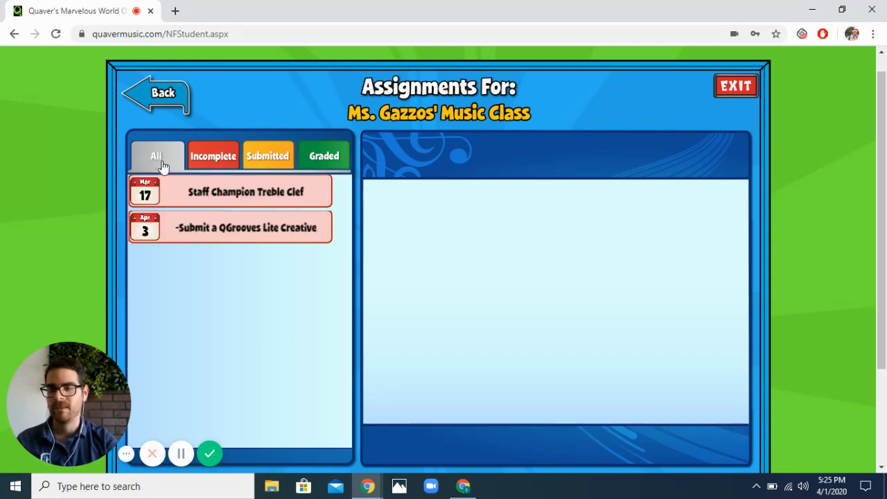
- Launch the "Submit a QGrooves Lite Creative" assignment due April 3
left_click(214, 234)
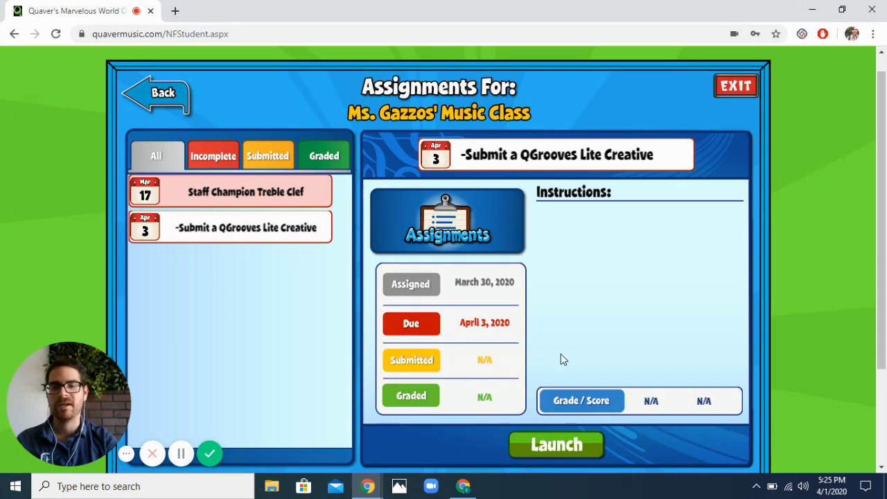
left_click(555, 447)
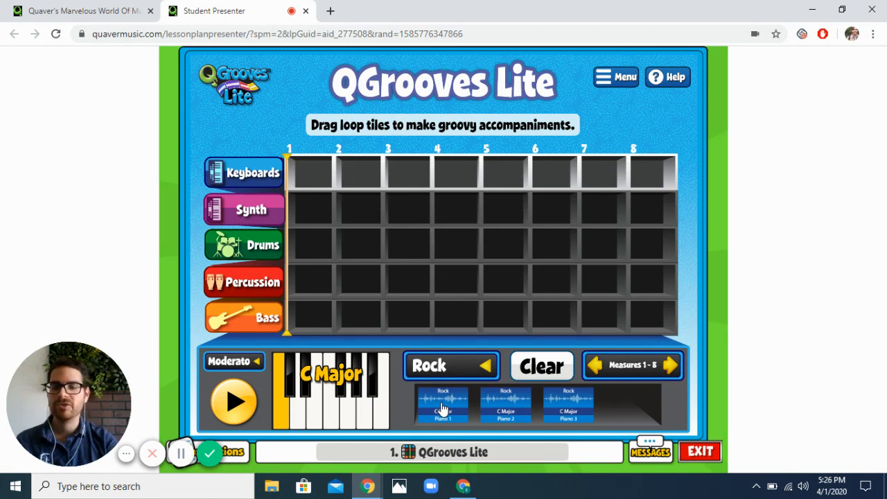
- Place a Rock Piano 1 loop in measure 1 and a Hip Hop Piano 1 loop in measure 3 of the Keyboards track
left_click_drag(431, 385, 314, 183)
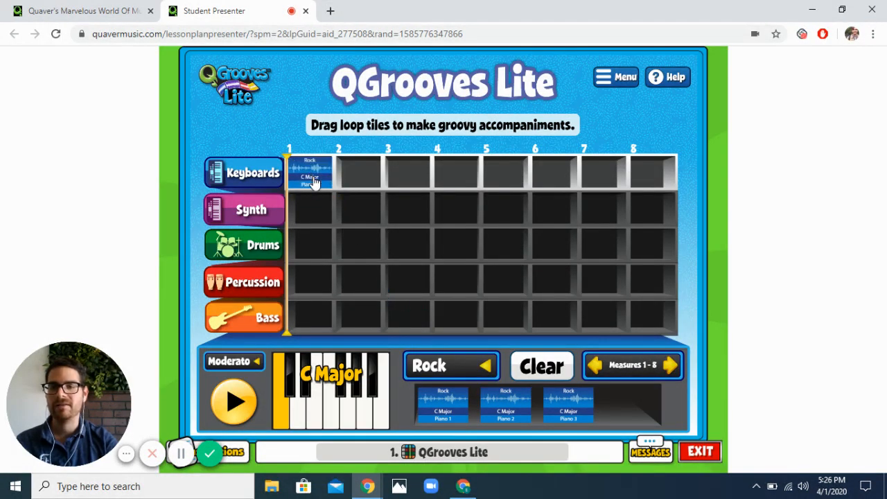
left_click(461, 372)
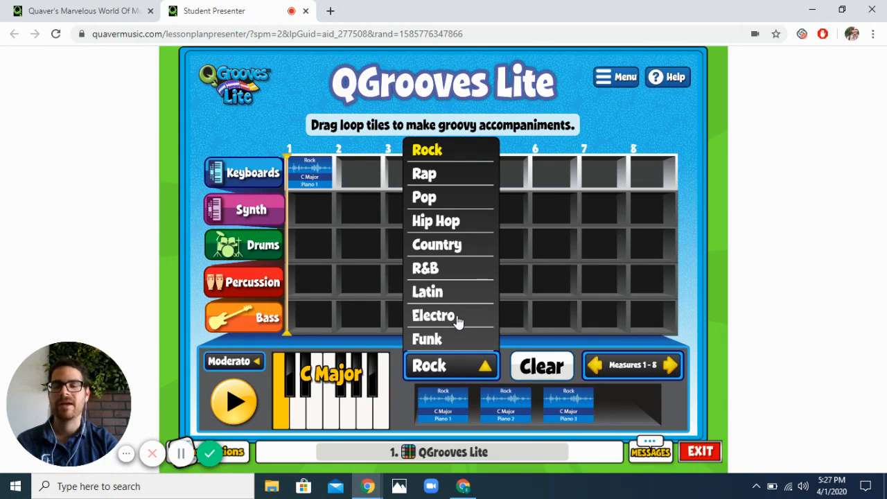
left_click(454, 226)
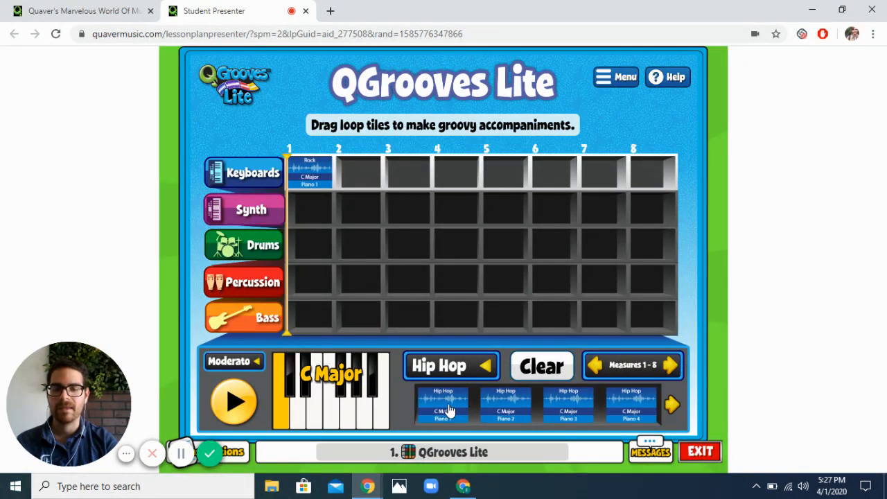
left_click_drag(448, 410, 408, 181)
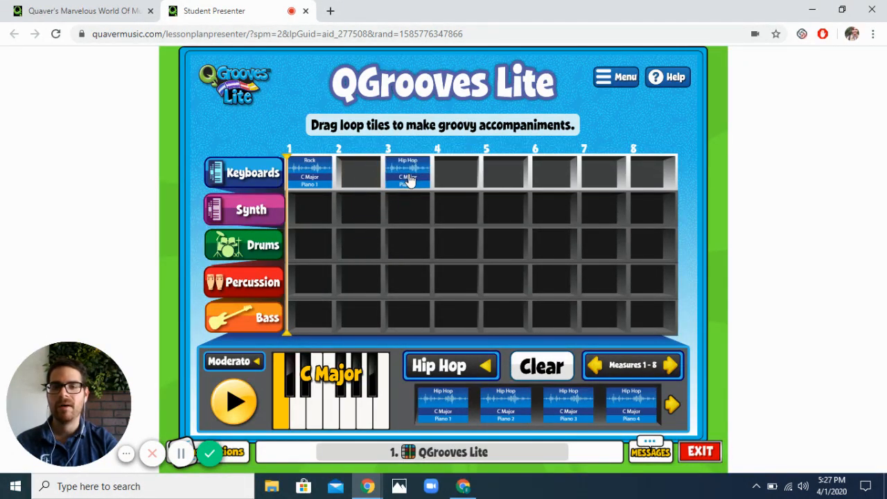
- Add Piano 1 loops to the Keyboards track, Latin in measure 5 and Funk in measure 7, and play the groove
left_click(461, 363)
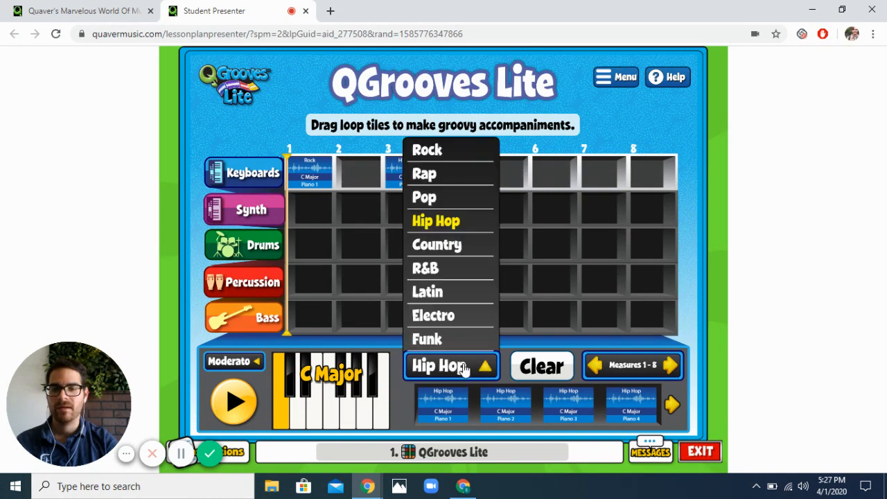
left_click(449, 296)
left_click_drag(447, 416, 504, 175)
left_click(456, 373)
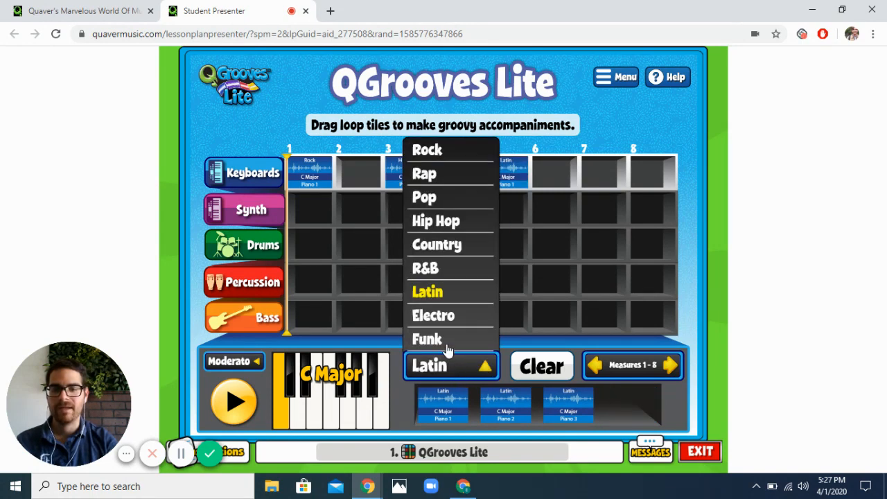
left_click(447, 341)
left_click_drag(443, 406, 608, 171)
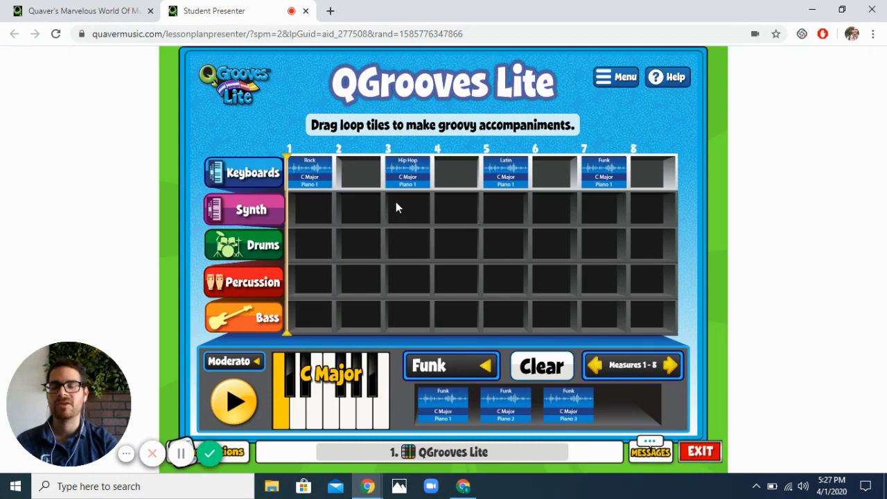
left_click(236, 403)
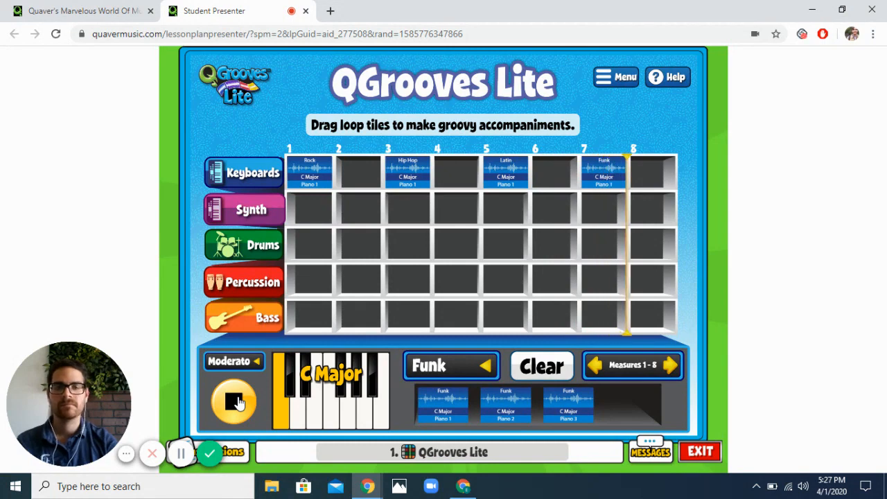
left_click(235, 401)
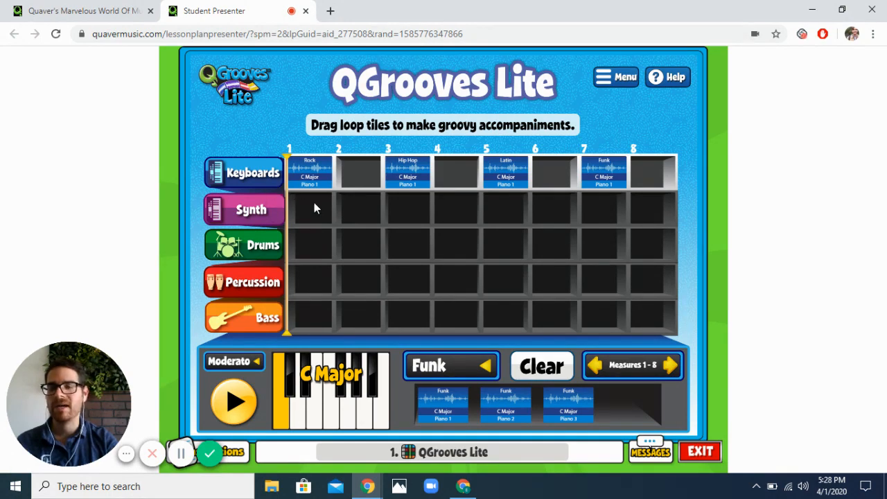
- Place R&B Synth 1 loops in measures 2, 4, 6 and 8 of the Synth track
left_click(266, 213)
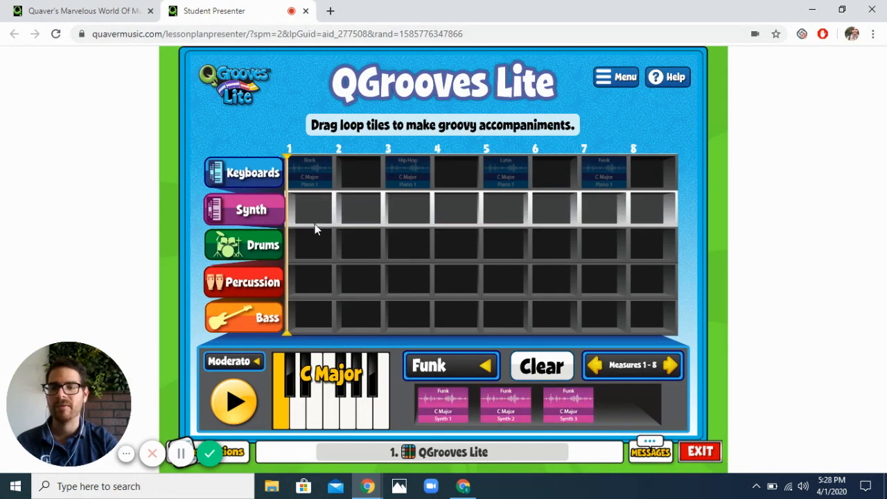
left_click(468, 368)
left_click(440, 274)
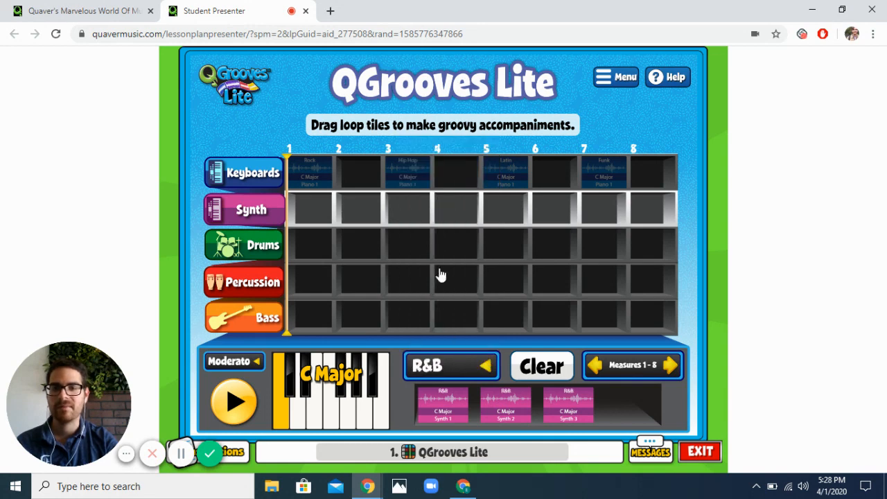
left_click_drag(450, 410, 367, 212)
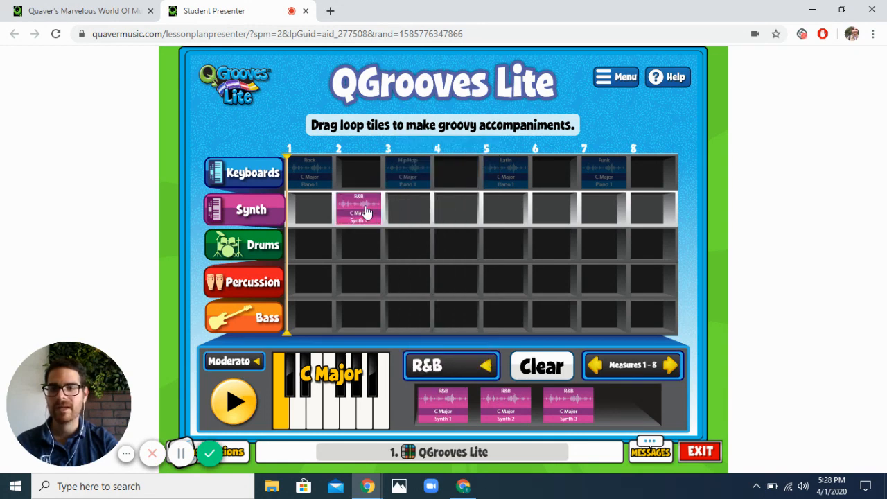
left_click_drag(449, 392, 456, 213)
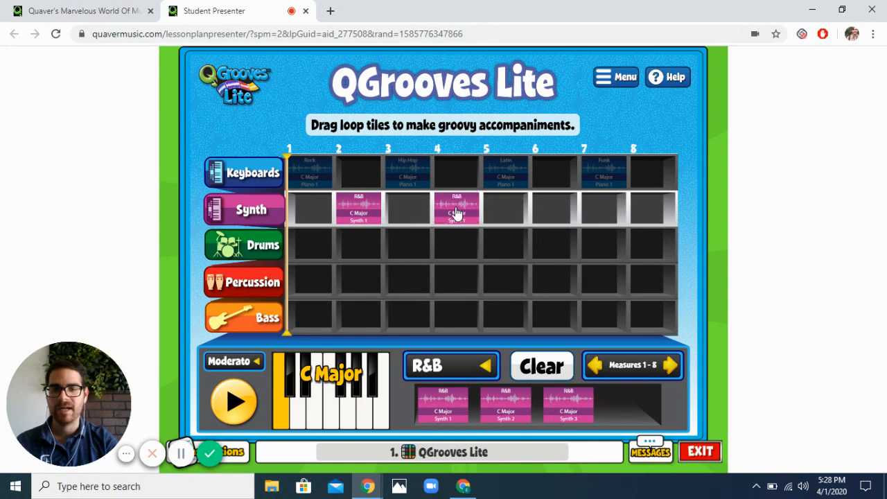
left_click_drag(447, 406, 556, 215)
left_click_drag(450, 405, 659, 216)
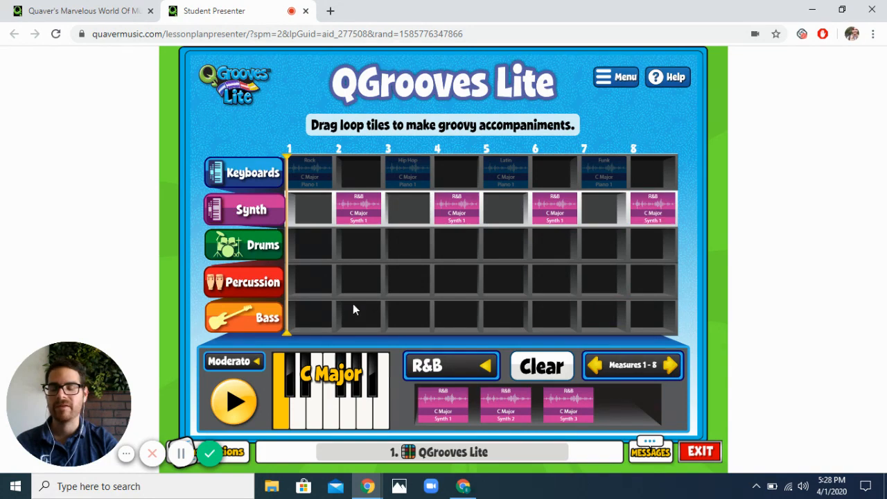
- Play the combined keyboard and synth groove to its end while adjusting the system volume
left_click(233, 401)
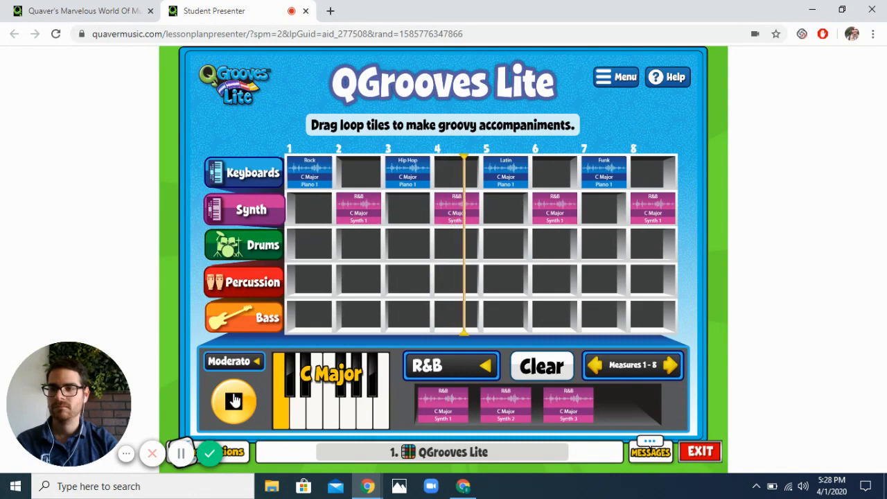
key("XF86AudioLowerVolume")
key("XF86AudioLowerVolume")
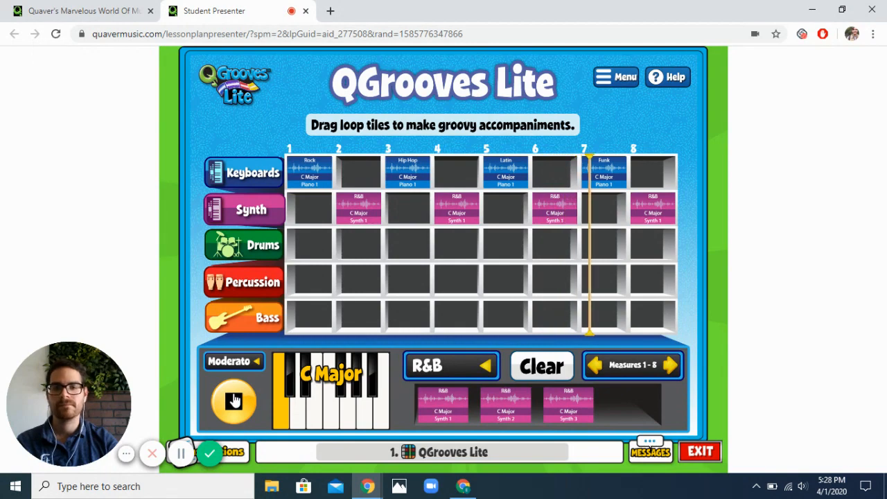
key("XF86AudioRaiseVolume")
key("XF86AudioRaiseVolume")
key("XF86AudioRaiseVolume")
key("XF86AudioRaiseVolume")
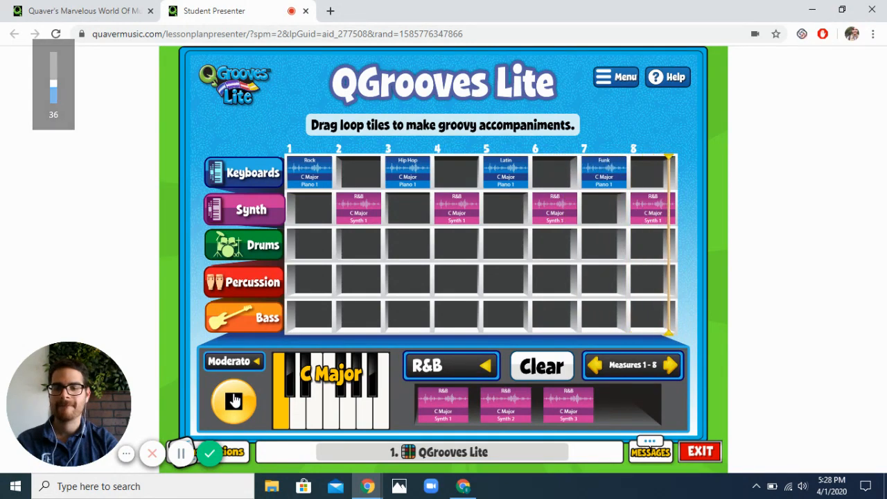
left_click(234, 401)
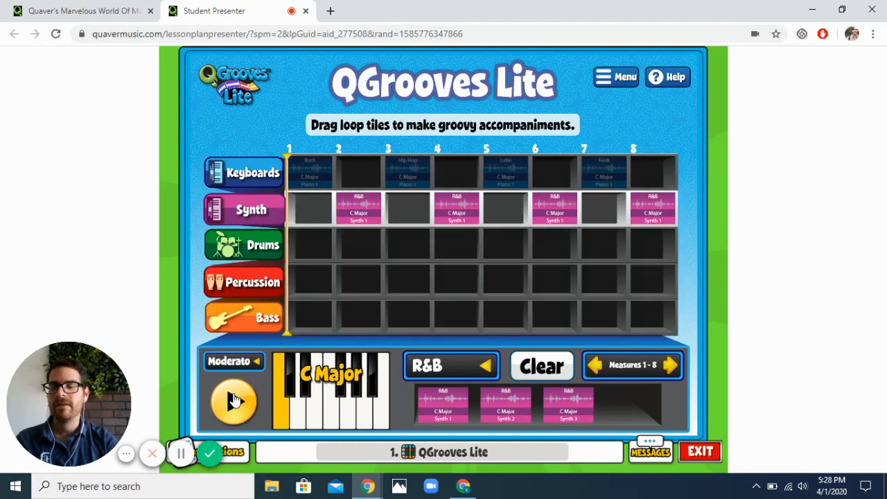
- Place Latin Drums 2 loops in measures 1, 3, 5 and 7 of the Drums track, with the system volume at 40
left_click(267, 249)
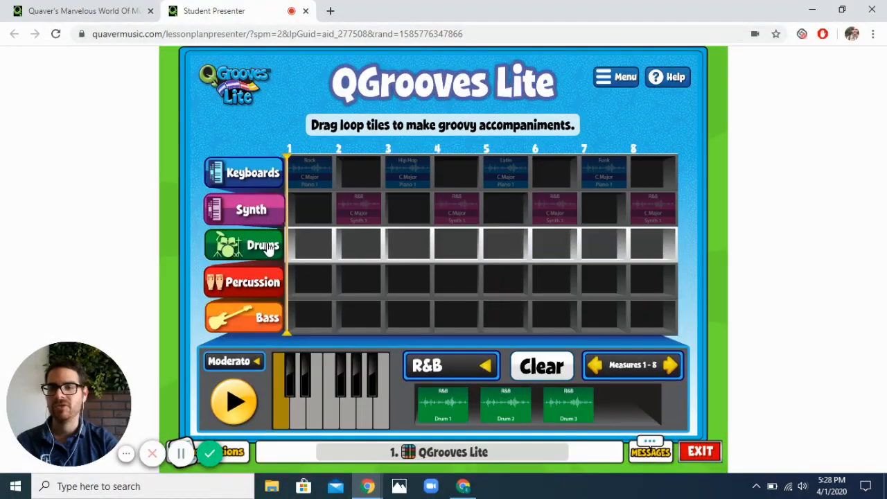
left_click(444, 366)
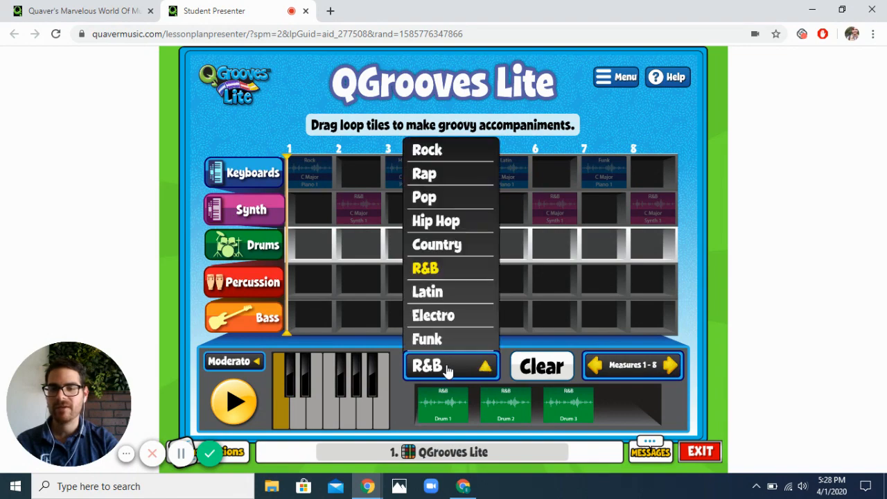
left_click(457, 295)
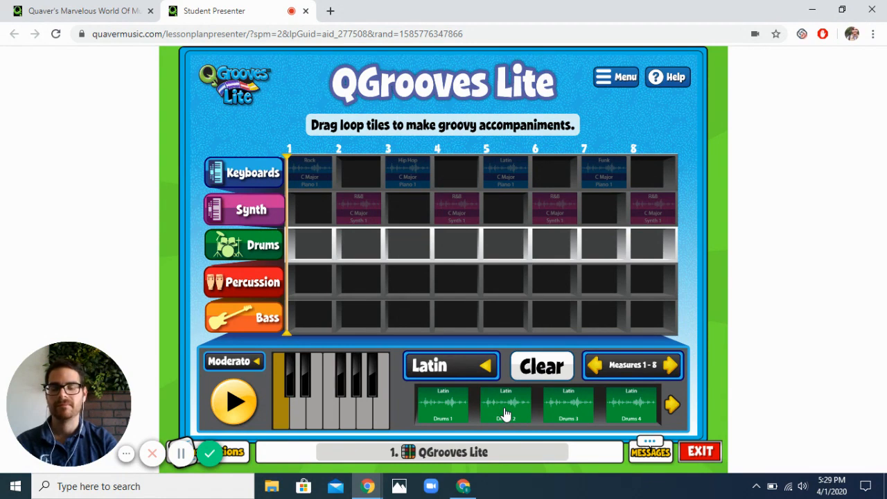
key("XF86AudioLowerVolume")
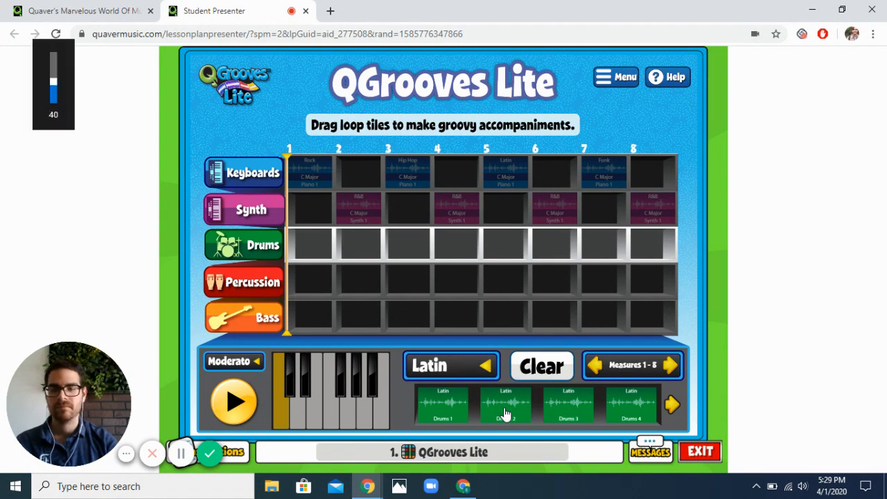
left_click(505, 414)
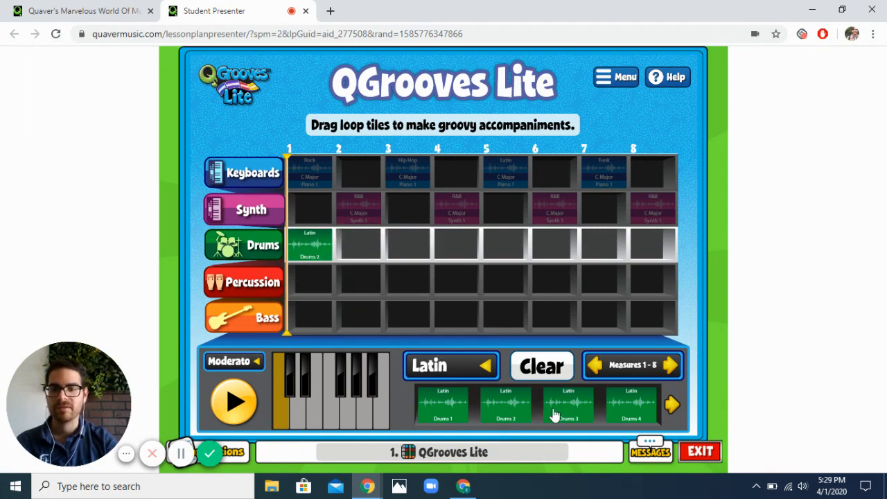
left_click_drag(527, 409, 421, 303)
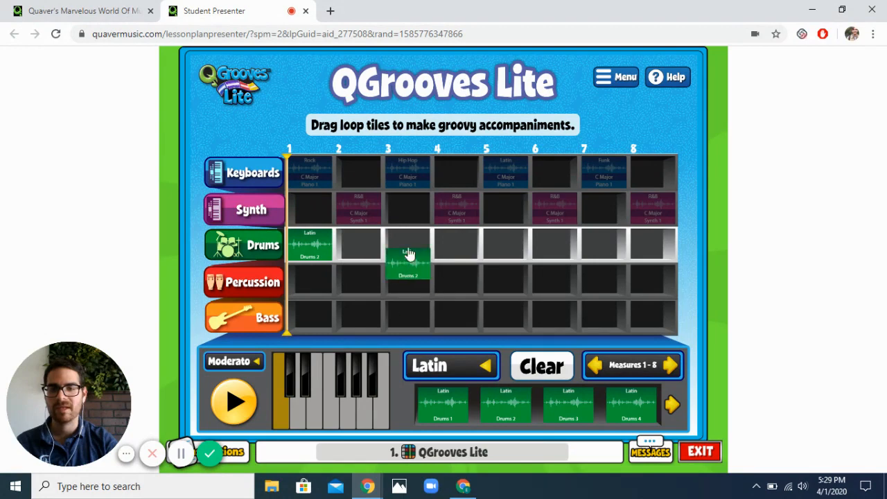
left_click_drag(505, 421, 509, 254)
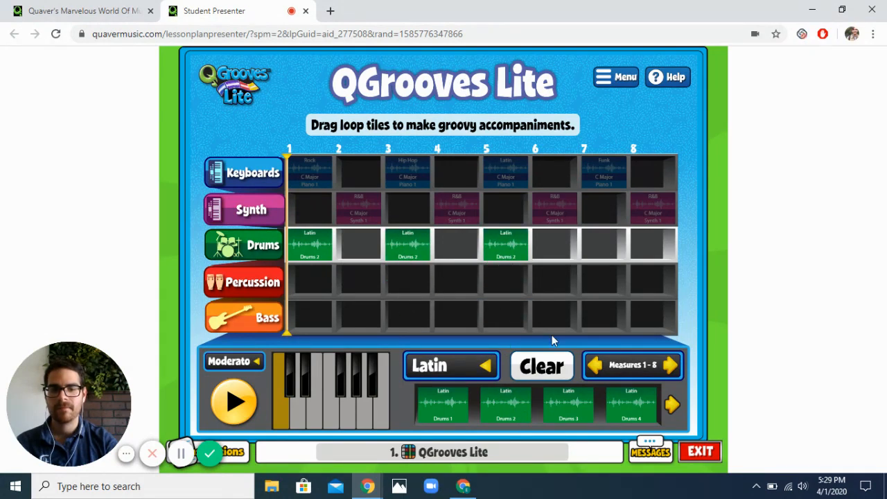
left_click_drag(552, 335, 589, 249)
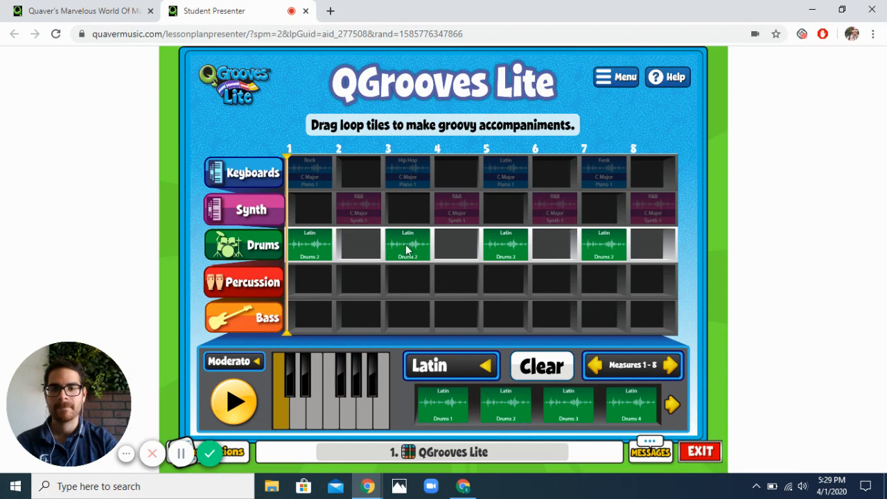
- Play the groove briefly, and remove the R&B Synth 1 loops from measures 2, 4, 6 and 8 of the Synth track
left_click(236, 404)
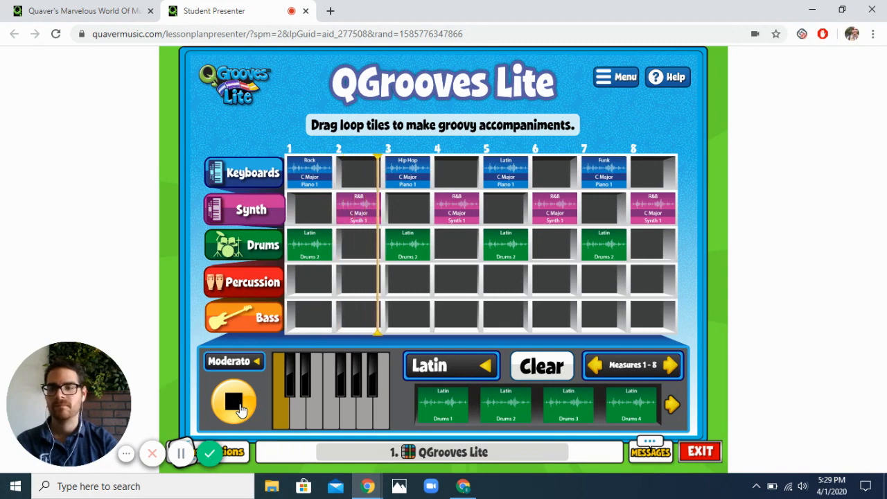
left_click(236, 405)
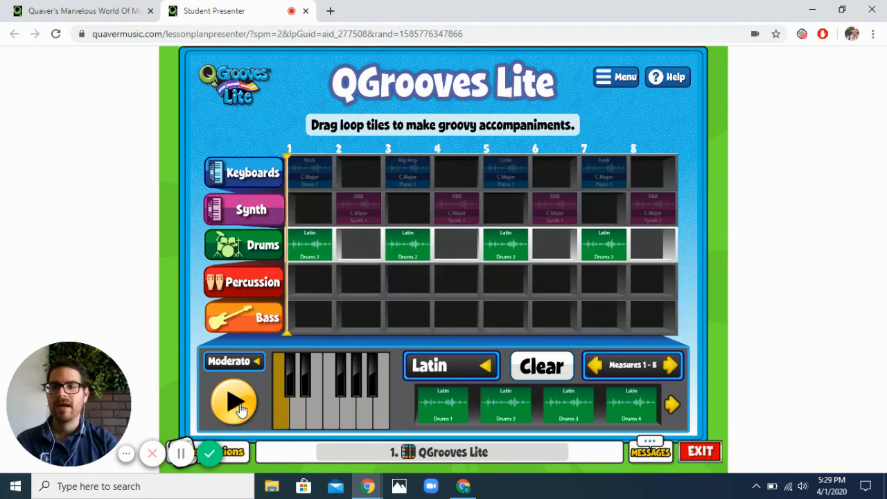
left_click(251, 211)
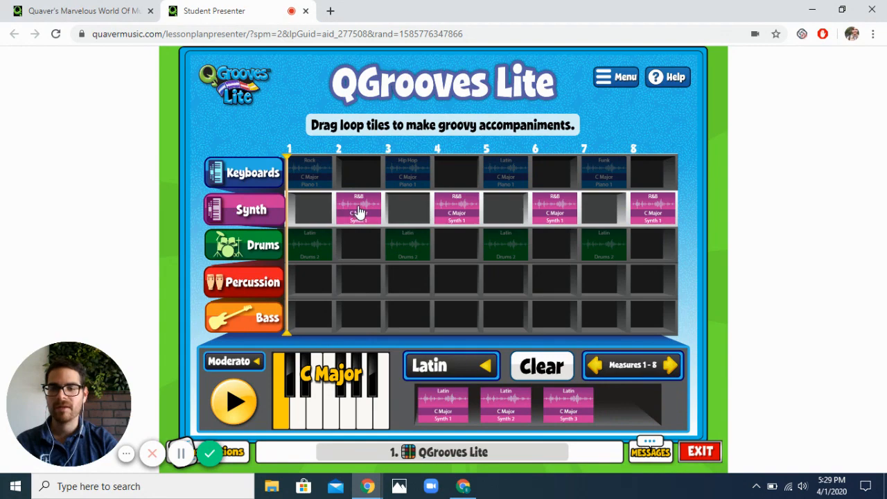
left_click_drag(352, 214, 234, 231)
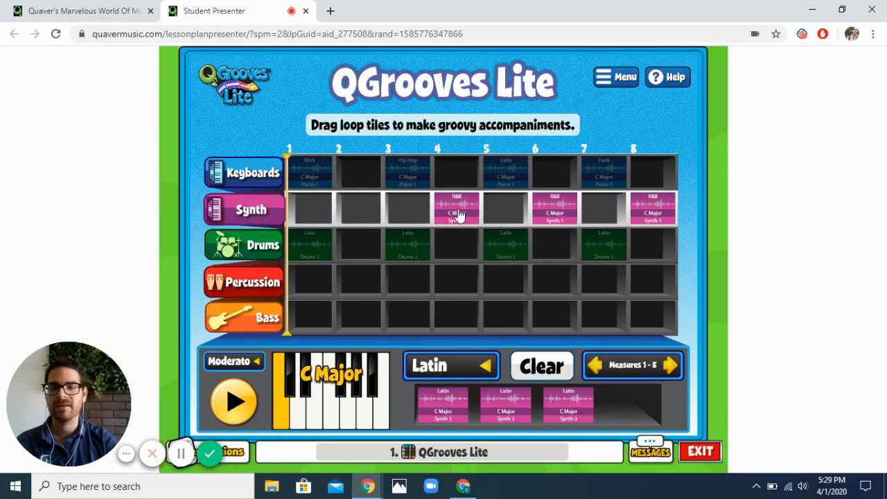
left_click_drag(457, 215, 241, 213)
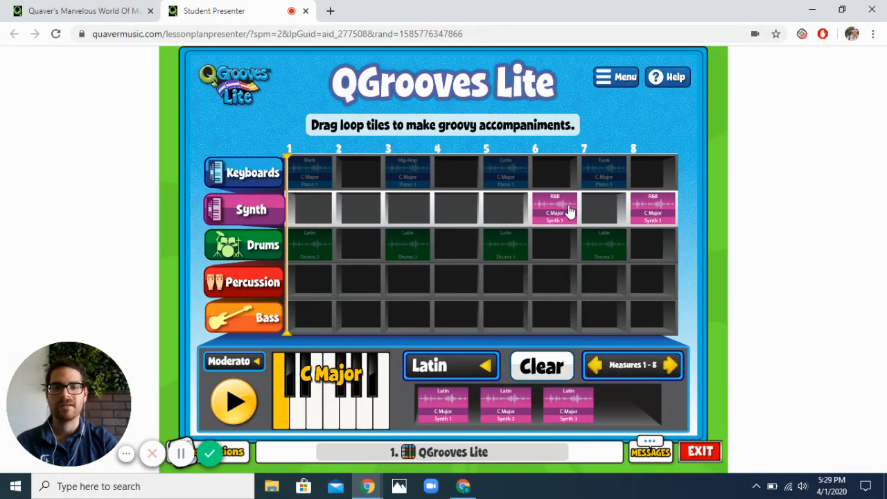
left_click_drag(568, 212, 555, 75)
left_click_drag(666, 213, 770, 235)
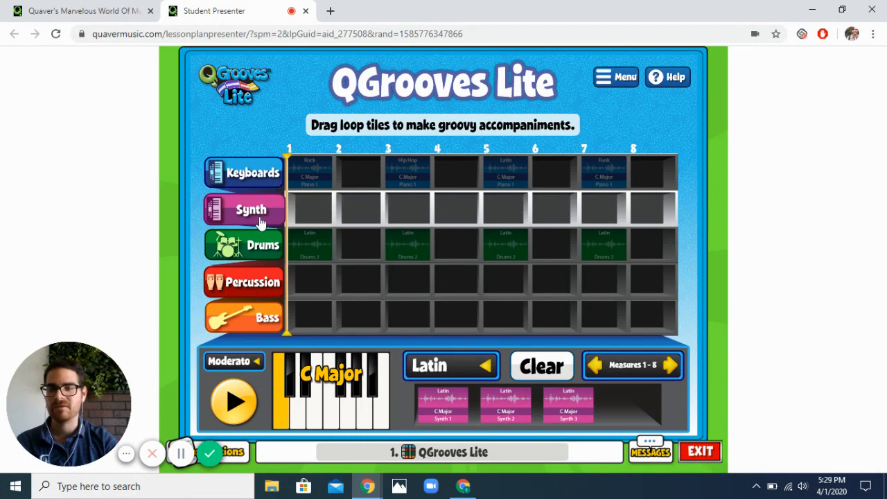
- Fill the Percussion track with Hip Hop loops: Percussion 2 in measure 2 and Percussion 3 in measures 3, 4, 6, 7 and 8
left_click(253, 281)
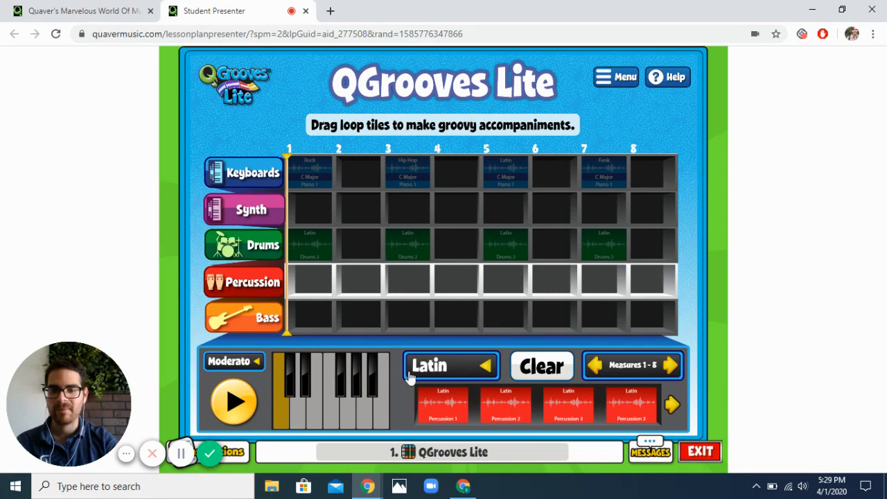
left_click(430, 367)
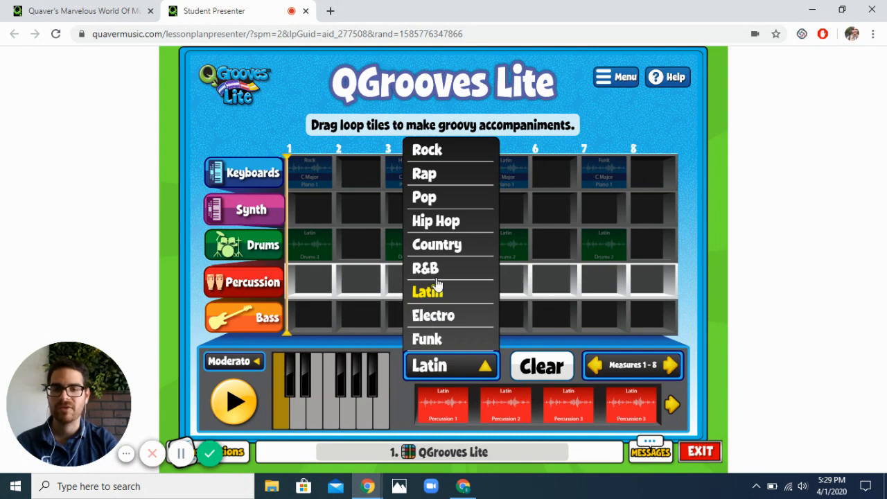
left_click(445, 224)
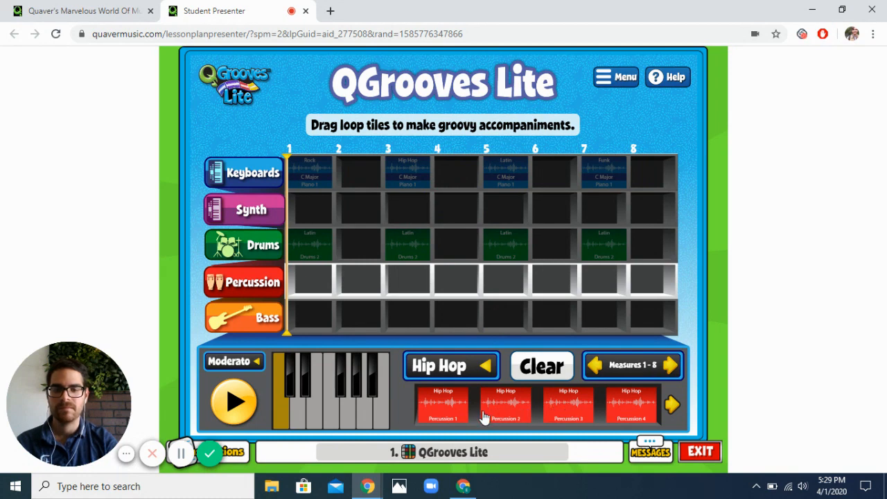
left_click_drag(484, 416, 358, 281)
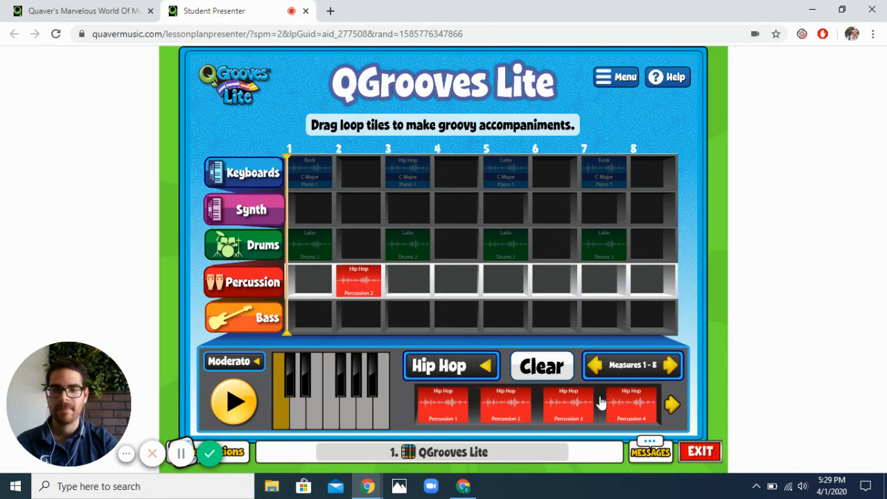
left_click_drag(578, 405, 410, 279)
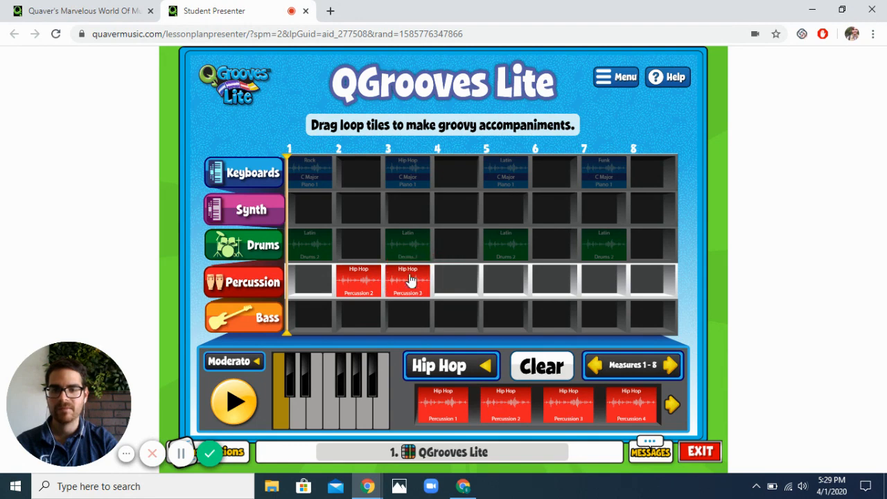
left_click_drag(564, 410, 461, 288)
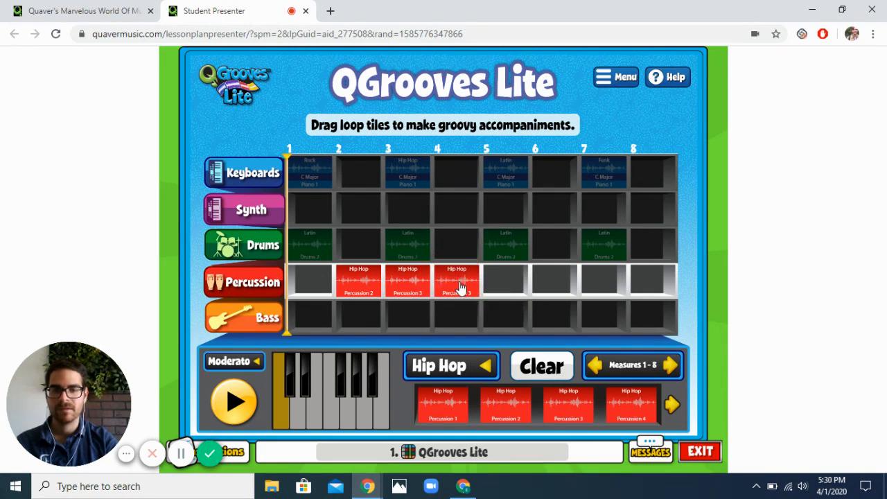
left_click_drag(565, 396, 556, 295)
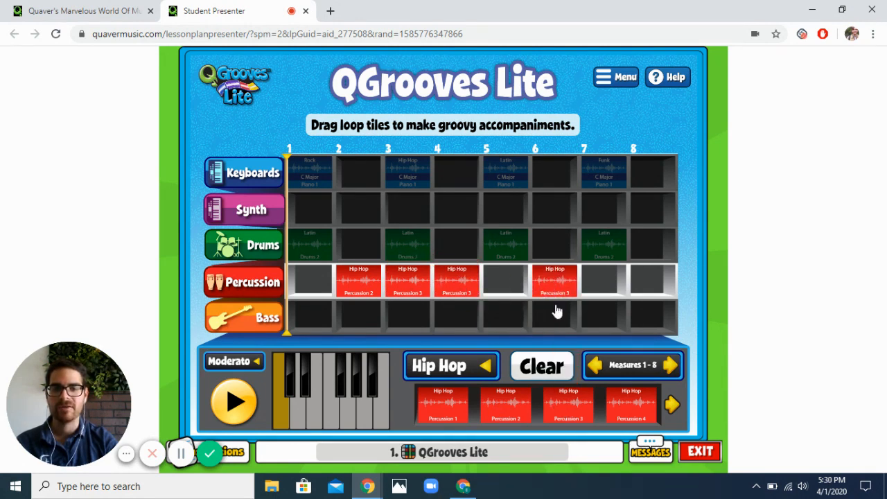
left_click_drag(569, 409, 655, 285)
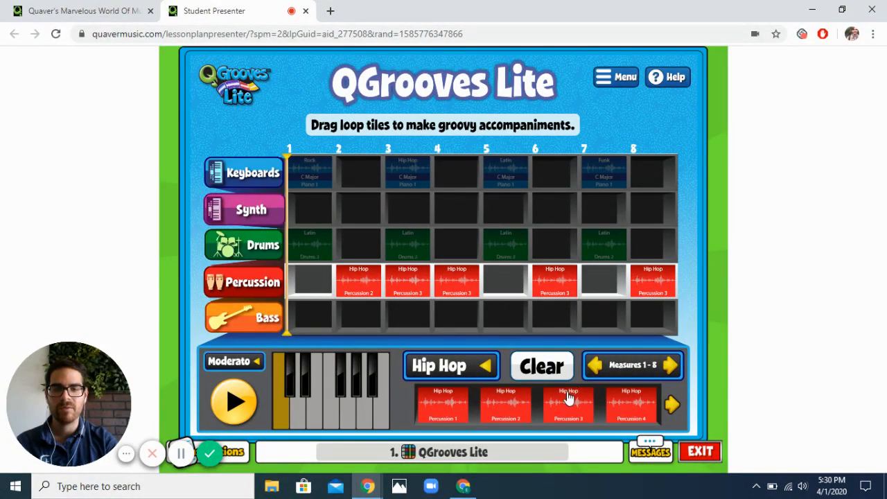
left_click_drag(568, 399, 606, 290)
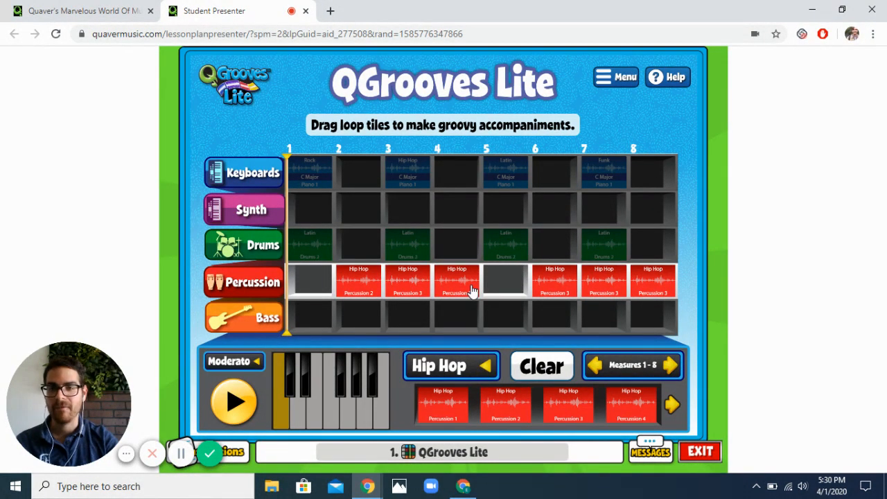
- Place Funk Bass 3 loops in measures 1, 4, 5 and 8 of the Bass track, and play part of the groove
left_click(255, 319)
left_click(449, 365)
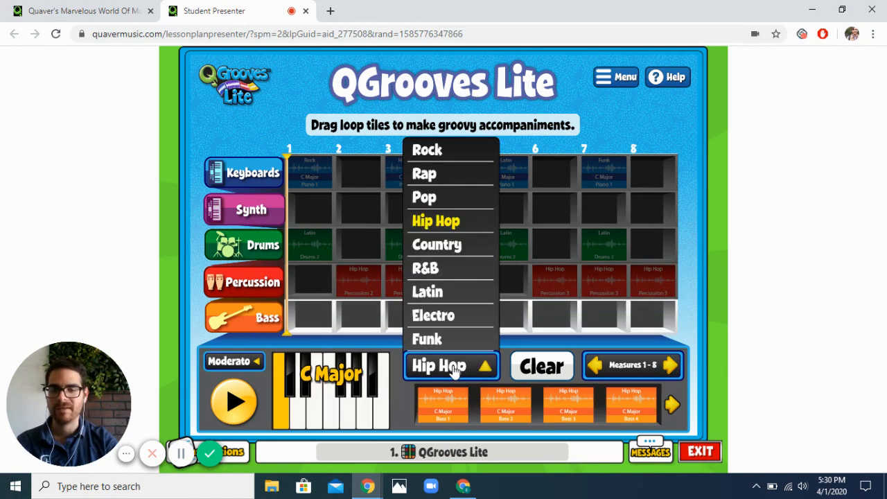
left_click(427, 339)
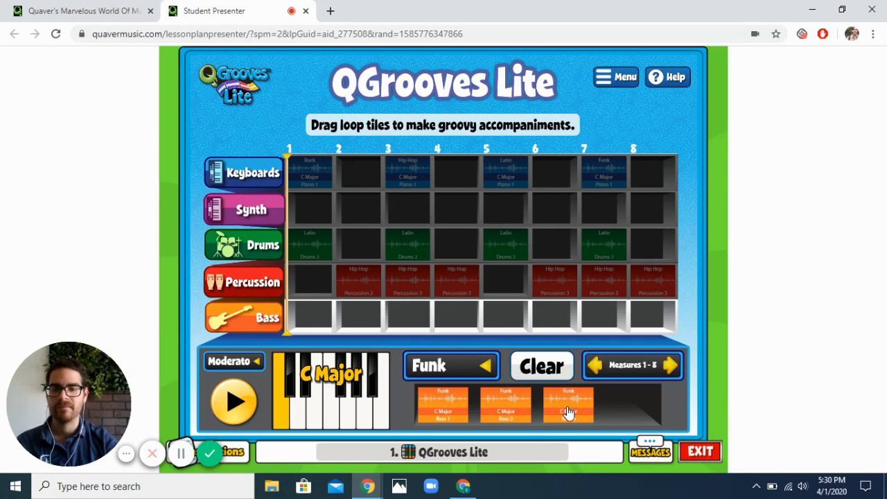
left_click_drag(568, 413, 310, 318)
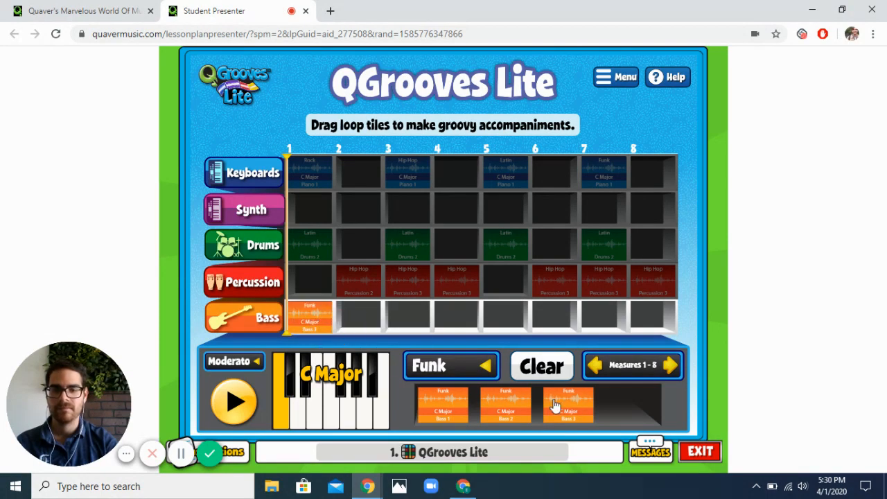
left_click_drag(549, 406, 454, 315)
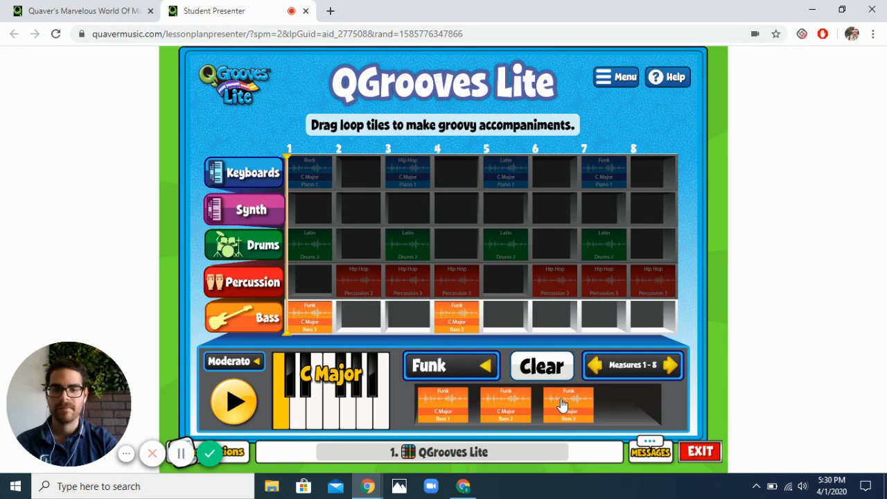
left_click_drag(563, 406, 508, 319)
left_click_drag(573, 414, 657, 324)
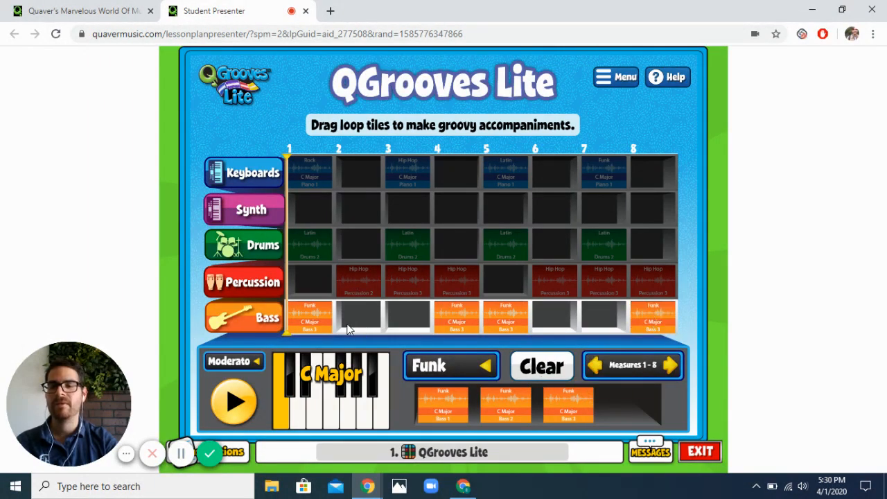
left_click(235, 402)
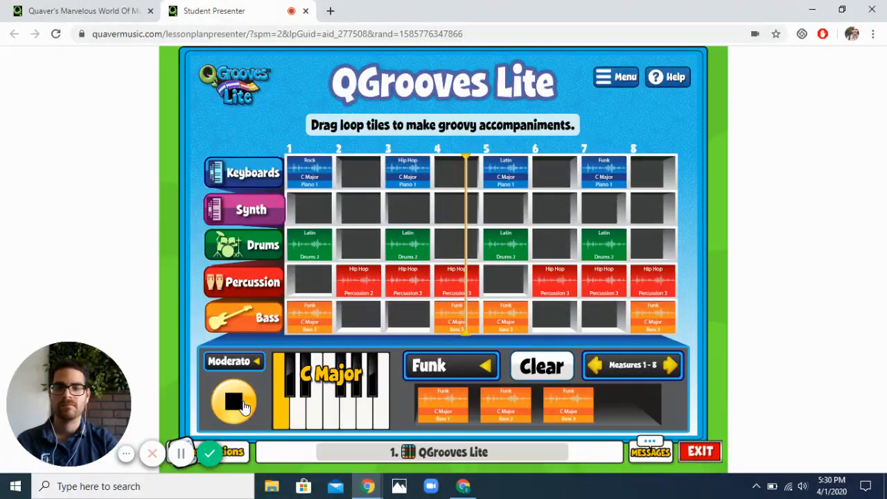
left_click(244, 408)
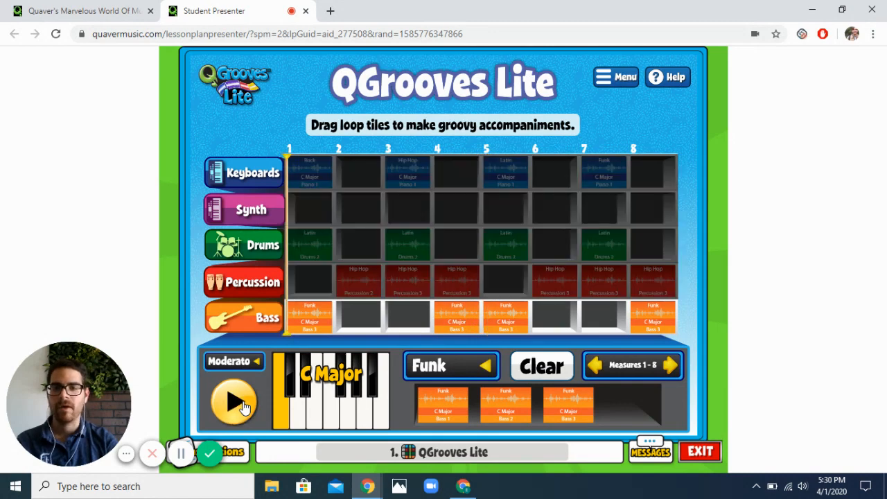
- Browse the Electro synth loops, place R&B Synth 2 loops in measures 2, 4, 6 and 8 of the Synth track, and play the groove
left_click(262, 220)
left_click(439, 371)
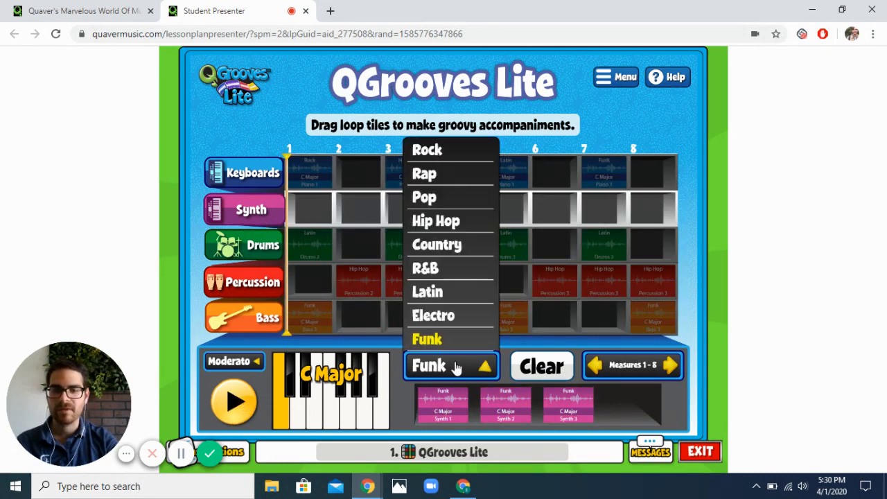
left_click(442, 317)
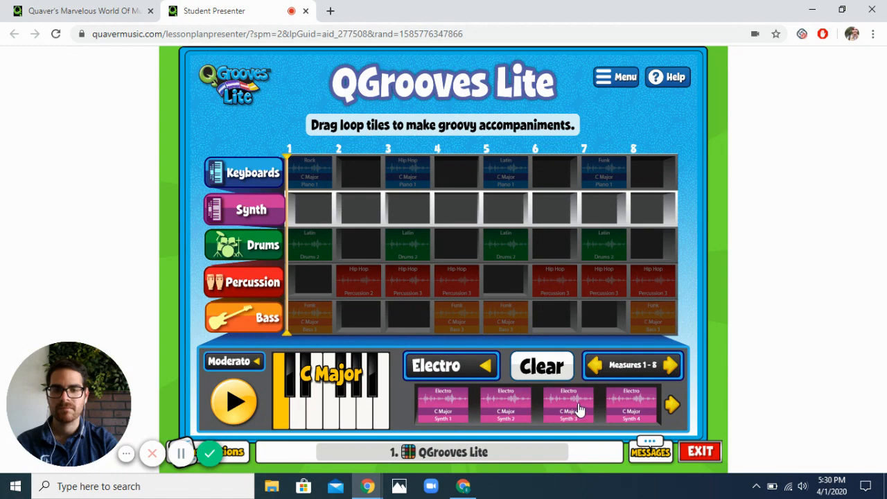
left_click(671, 407)
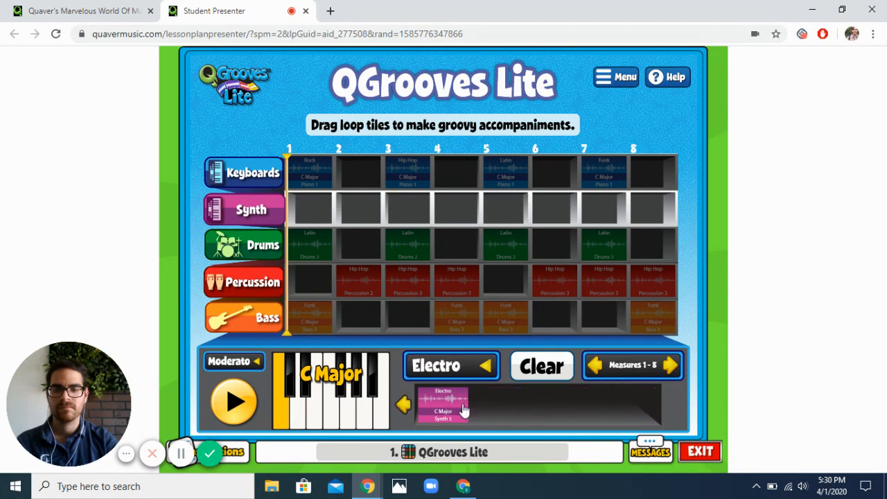
left_click(460, 369)
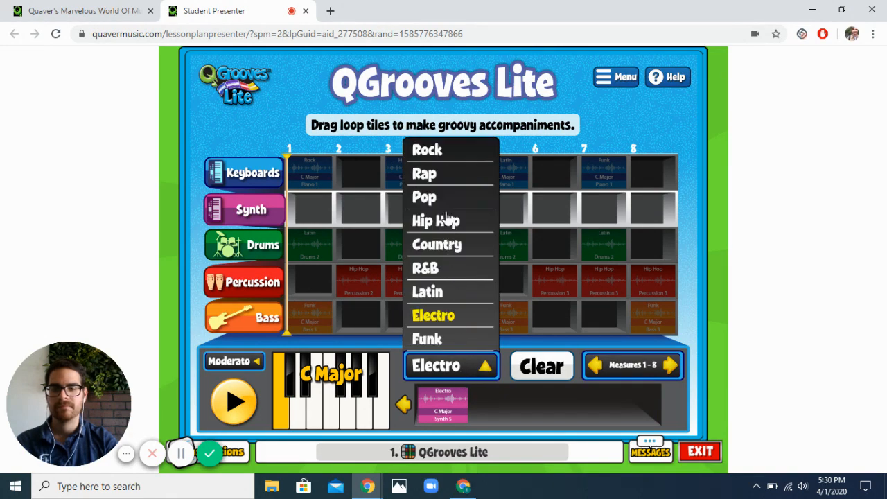
left_click(456, 277)
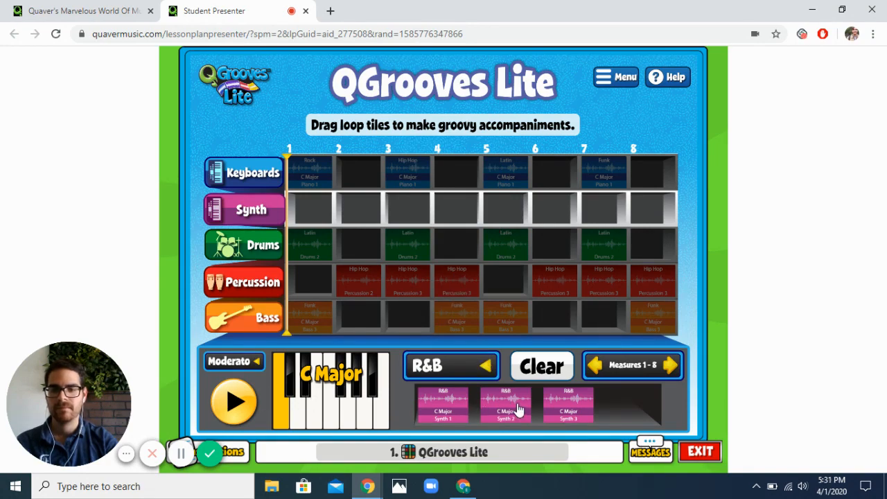
left_click_drag(516, 409, 361, 220)
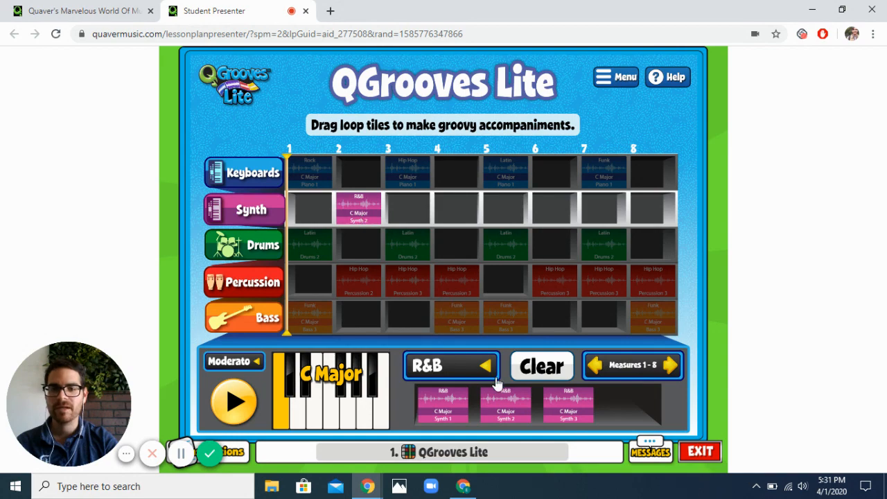
left_click_drag(507, 404, 455, 220)
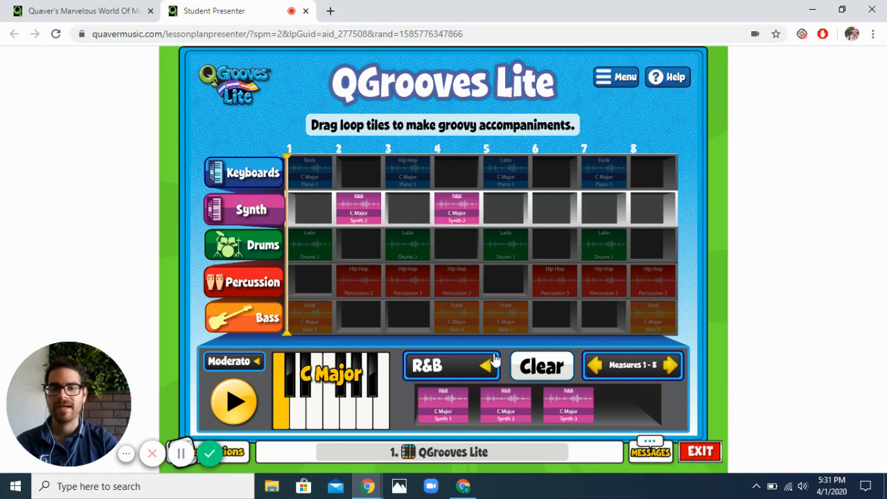
left_click_drag(506, 402, 552, 211)
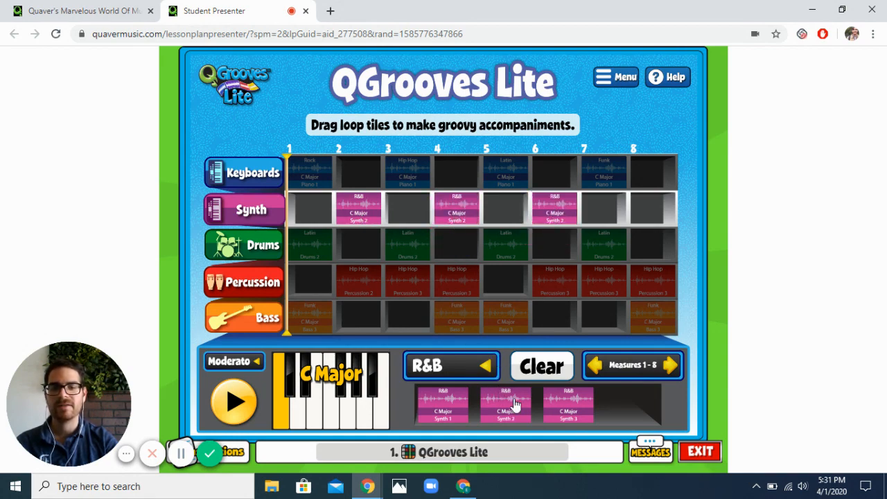
left_click_drag(513, 404, 656, 214)
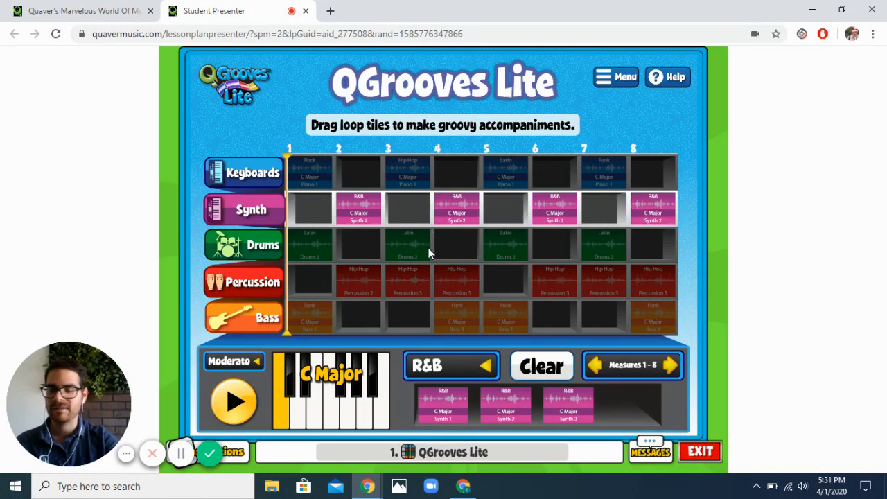
left_click(233, 404)
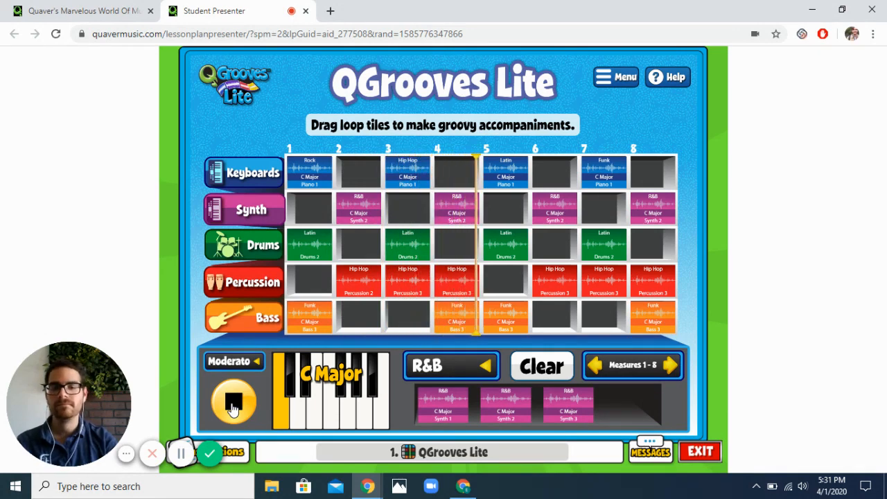
left_click(234, 404)
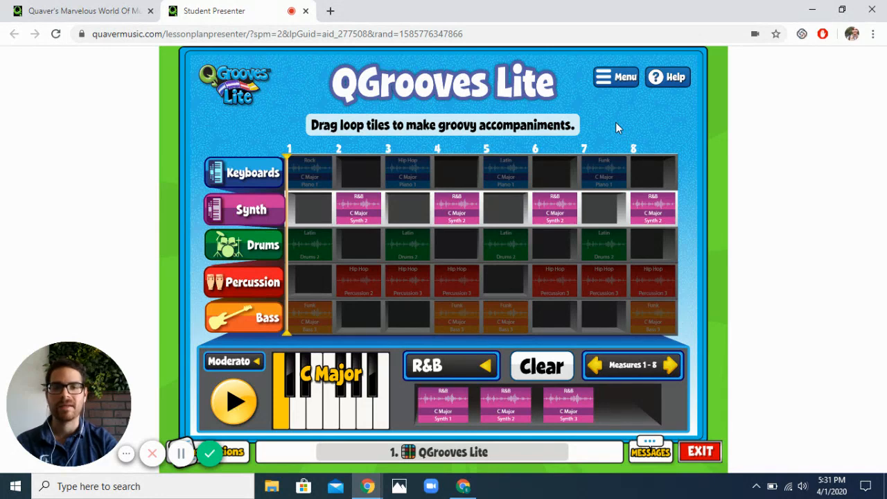
- Save the groove as a new composition titled "Sample Track"
left_click(617, 85)
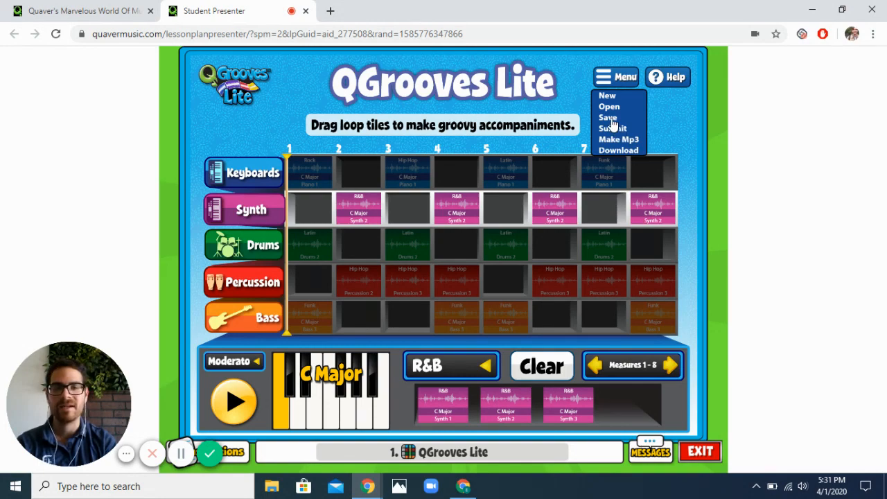
left_click(612, 118)
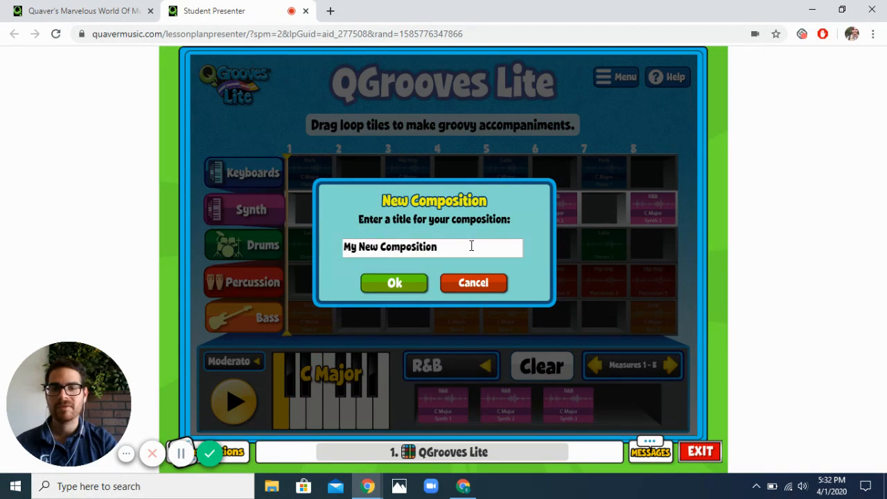
left_click_drag(472, 246, 351, 248)
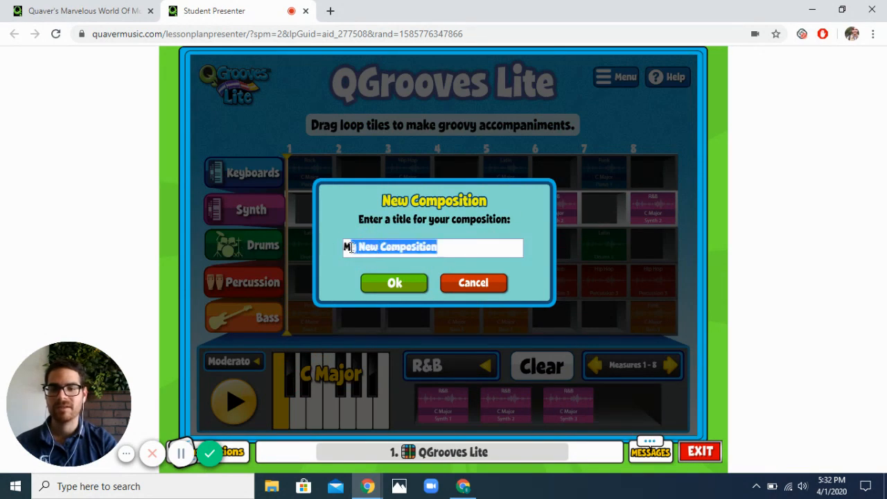
key("BackSpace")
key("BackSpace")
type("Simp")
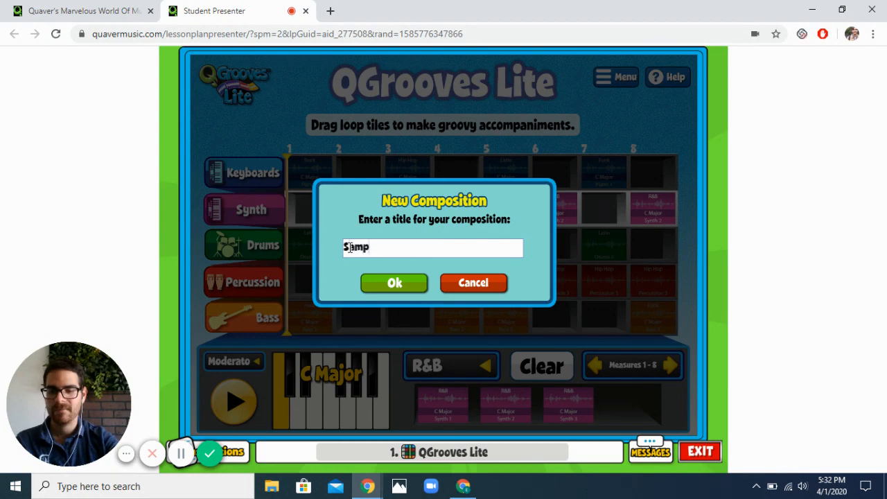
type("le Track")
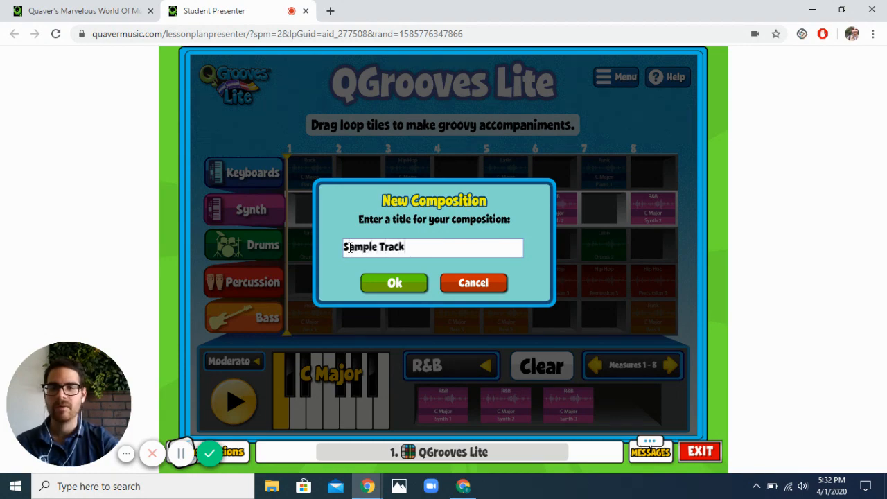
left_click(405, 284)
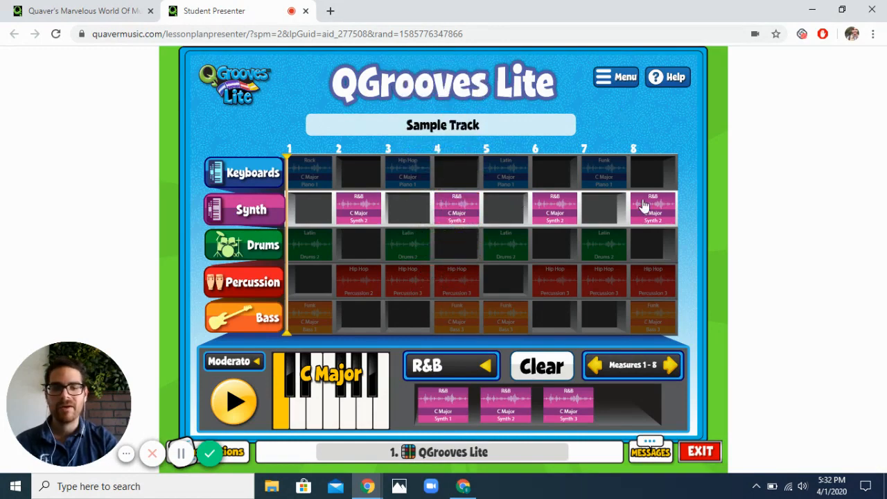
- Exit to the assignment list, relaunch the QGrooves Lite assignment and open the saved Sample Track composition
left_click(700, 452)
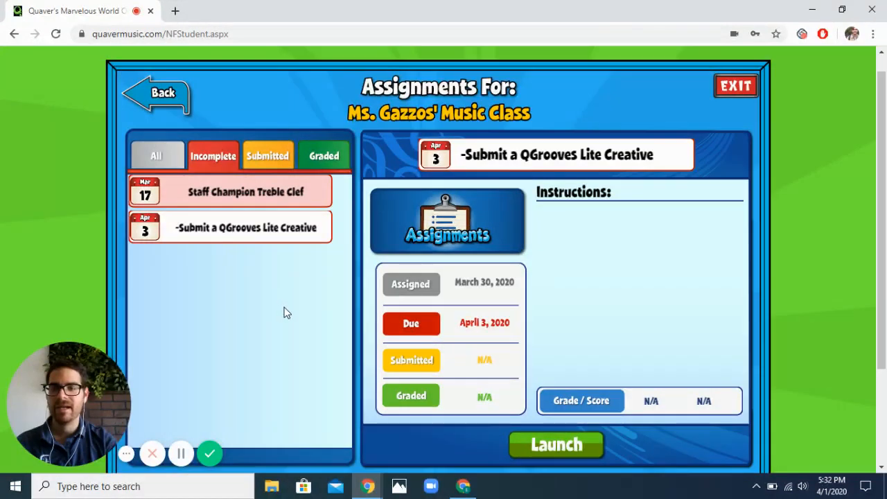
left_click(552, 447)
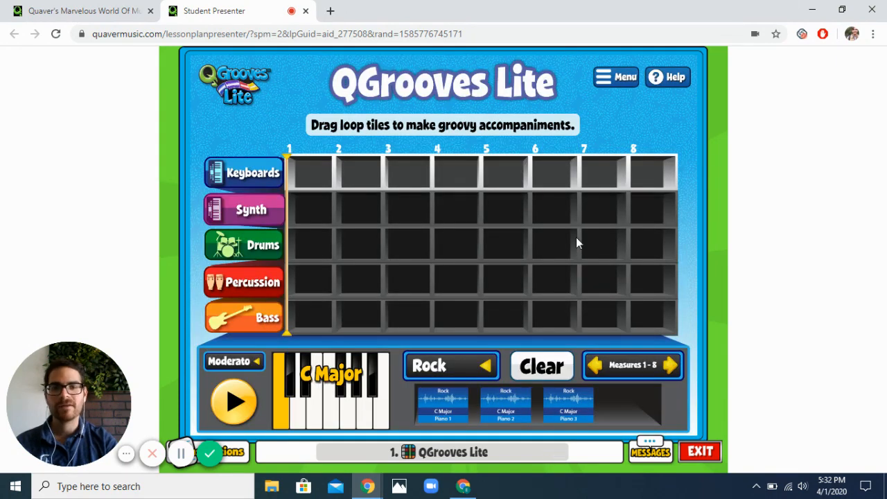
left_click(616, 79)
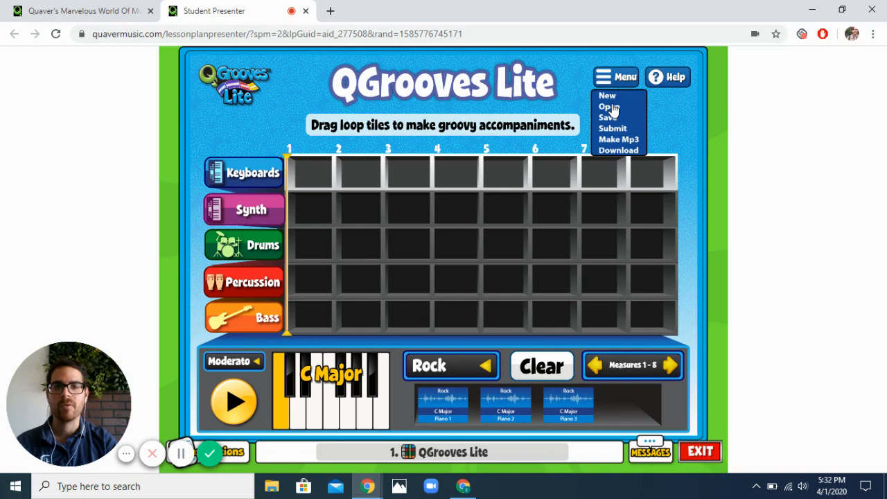
left_click(611, 107)
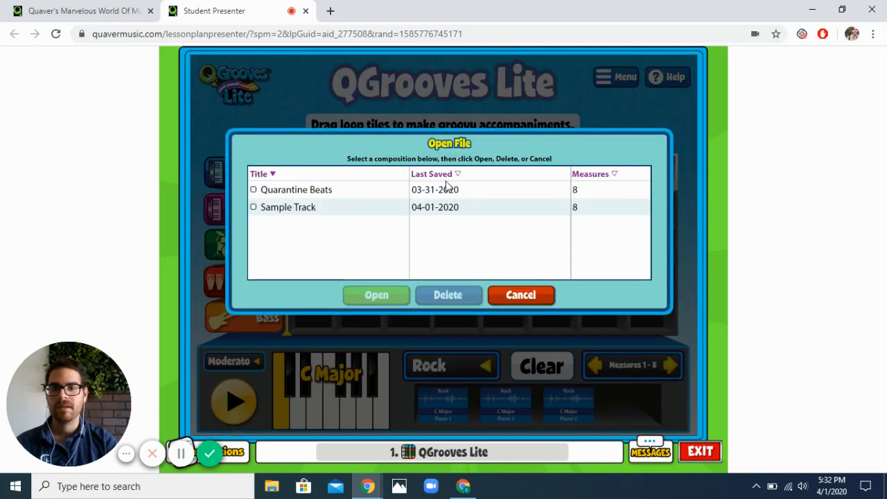
left_click(319, 208)
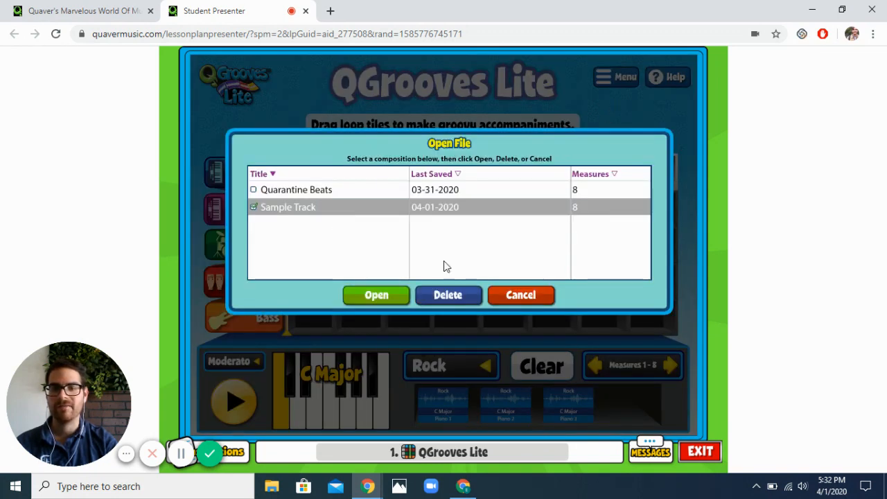
left_click(377, 297)
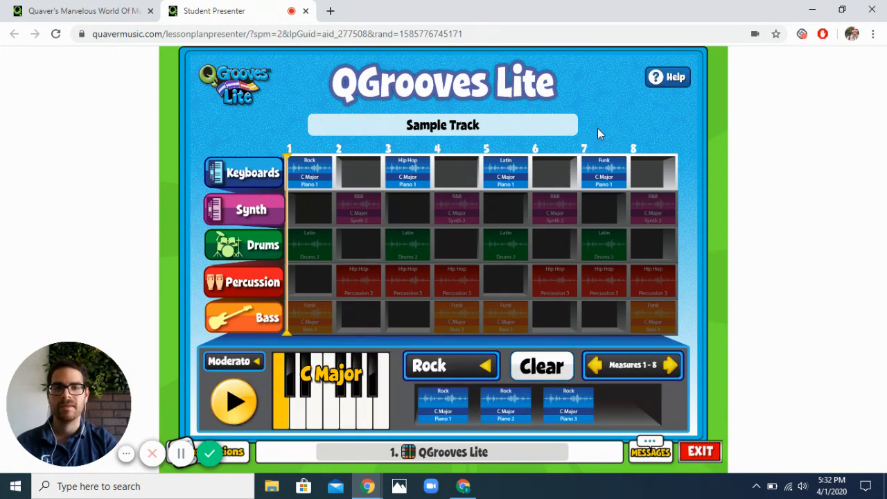
- Submit the Sample Track composition for the assignment and exit to the assignment list
left_click(615, 86)
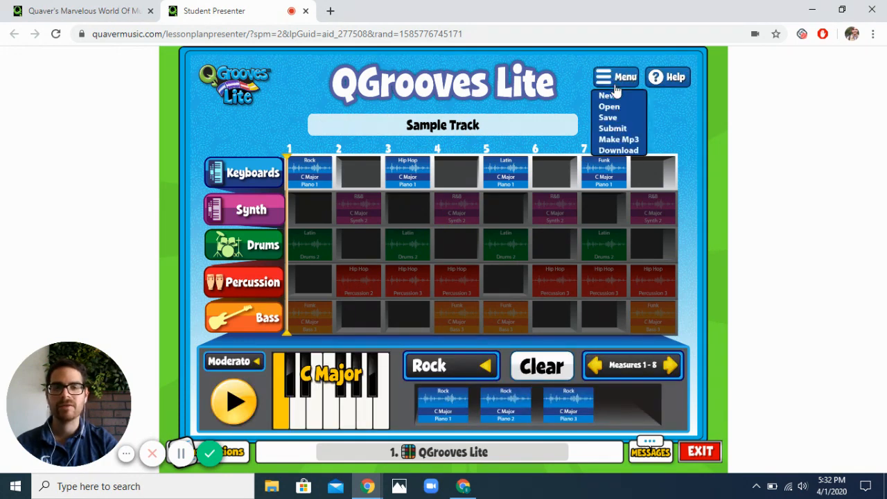
left_click(619, 131)
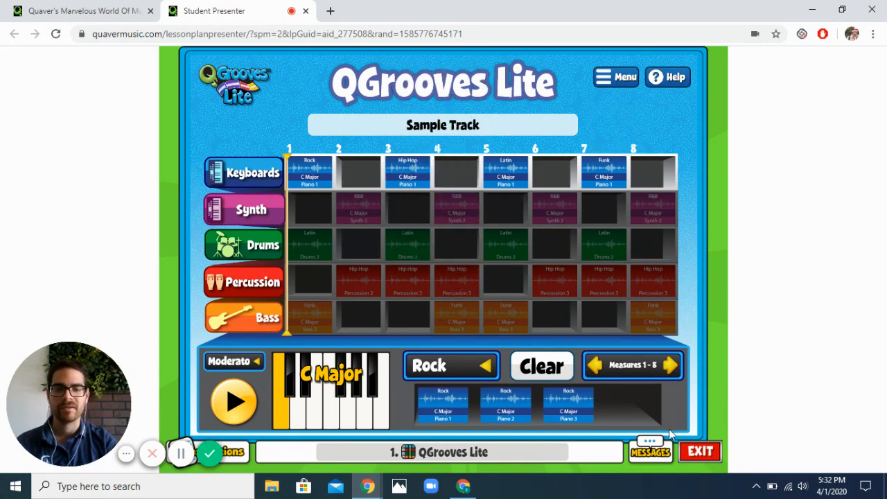
left_click(700, 452)
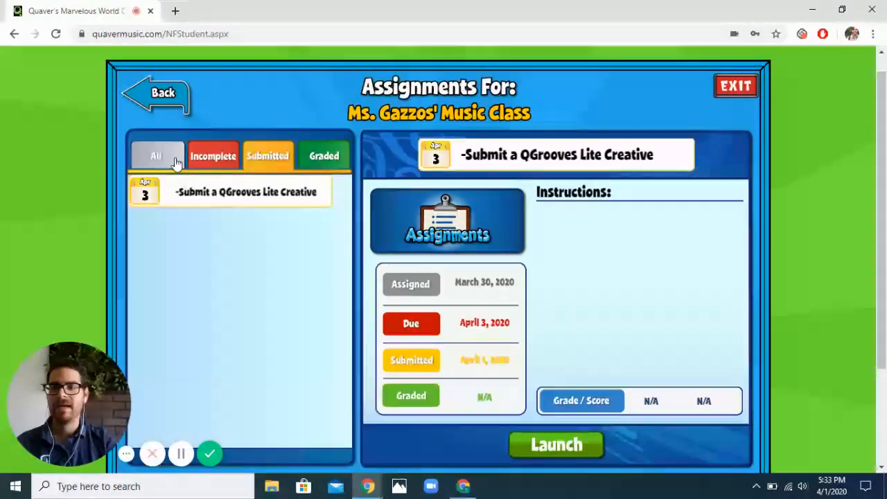
- Check the incomplete, full and submitted assignment lists for the QGrooves Lite assignment
left_click(210, 160)
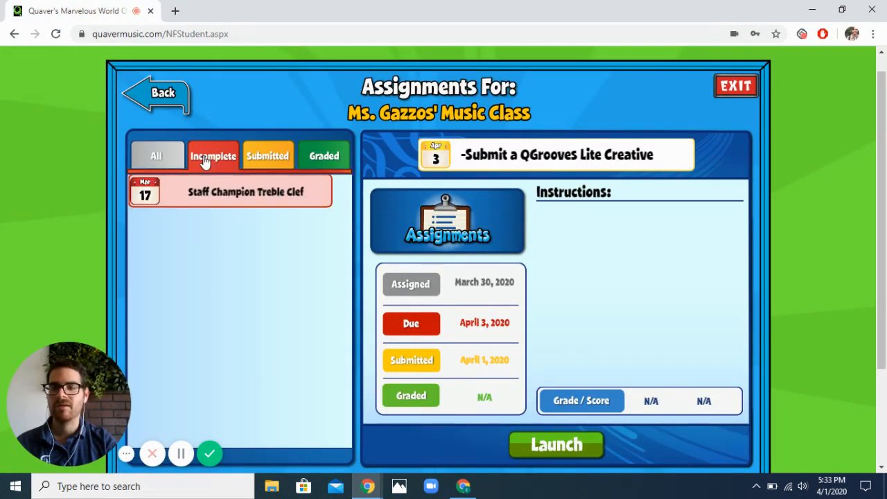
left_click(177, 159)
left_click(269, 158)
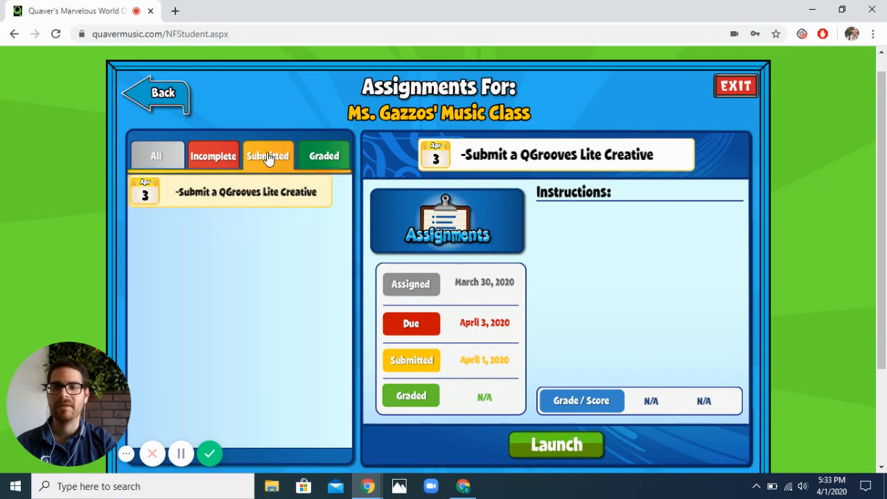